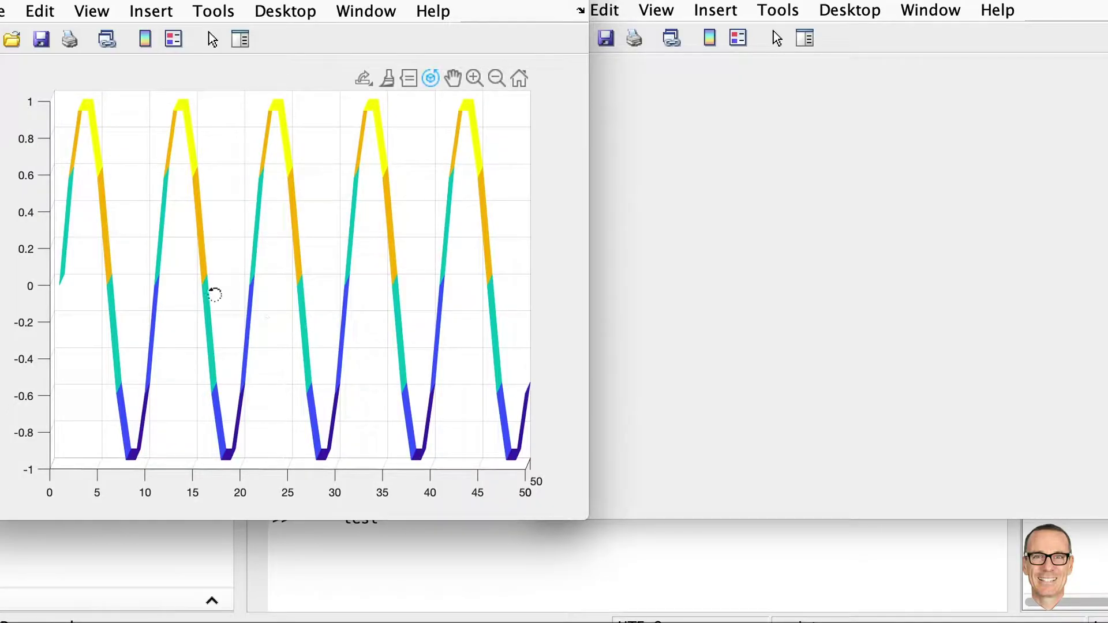
Rotate the parallel-ridge sine wave mesh to examine its profile along each axis, from directly above and in oblique 3D views.
drag(179, 279, 512, 289)
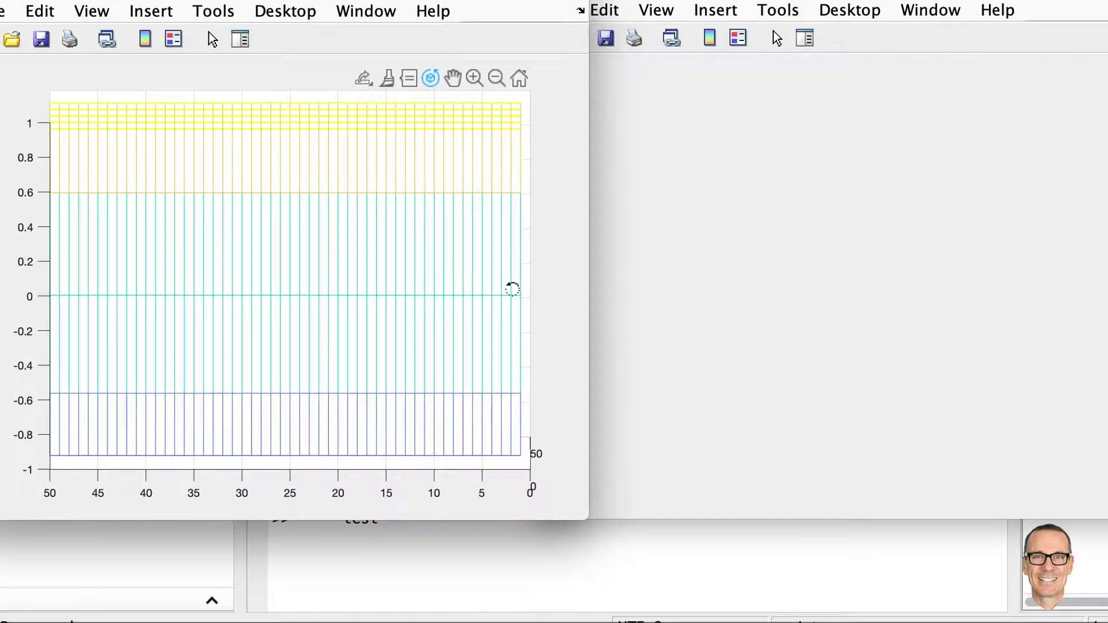
drag(450, 230, 251, 322)
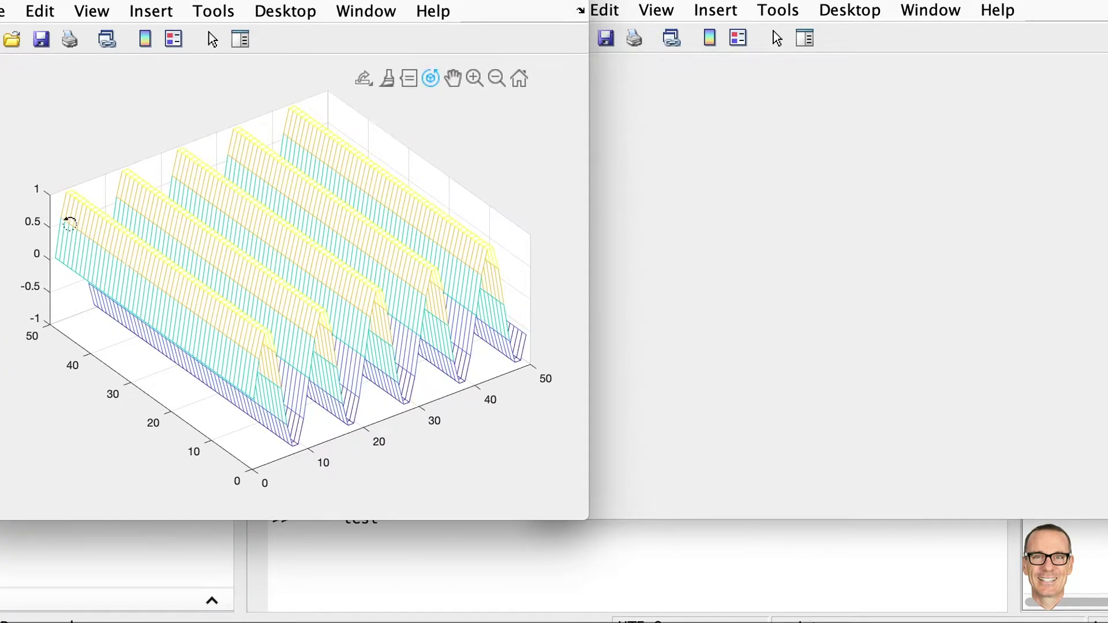
drag(406, 234, 273, 310)
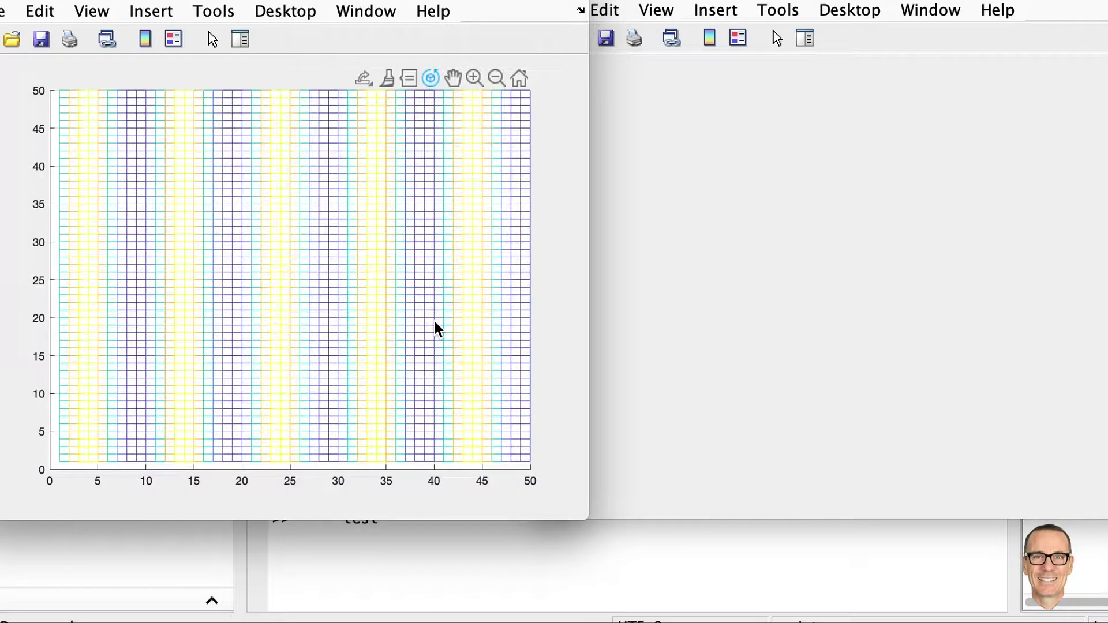
drag(176, 411, 269, 327)
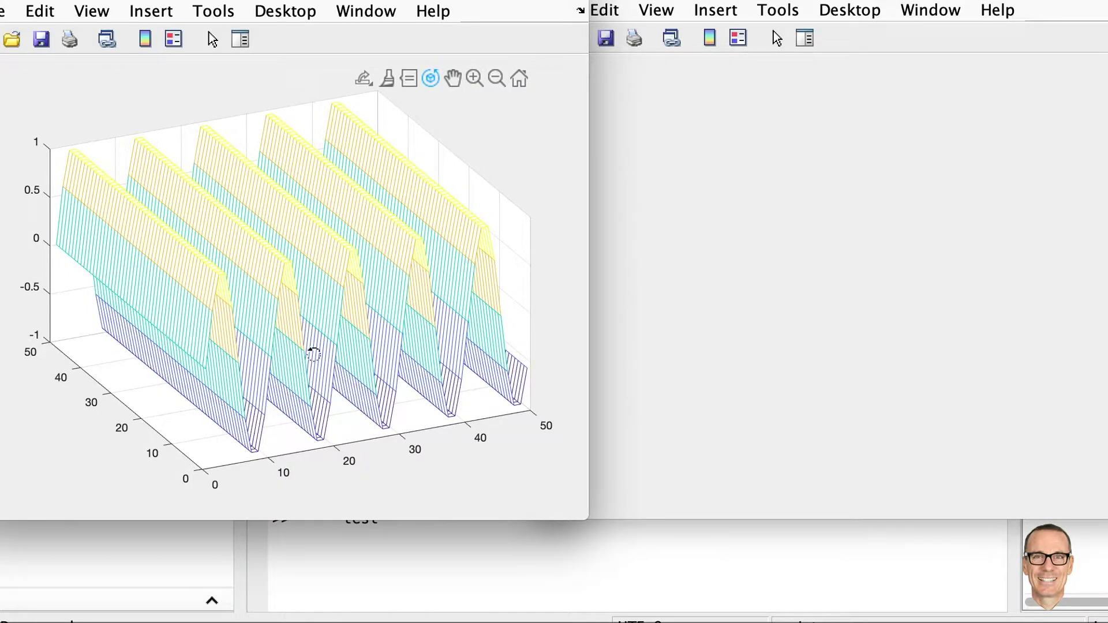
drag(453, 321, 361, 269)
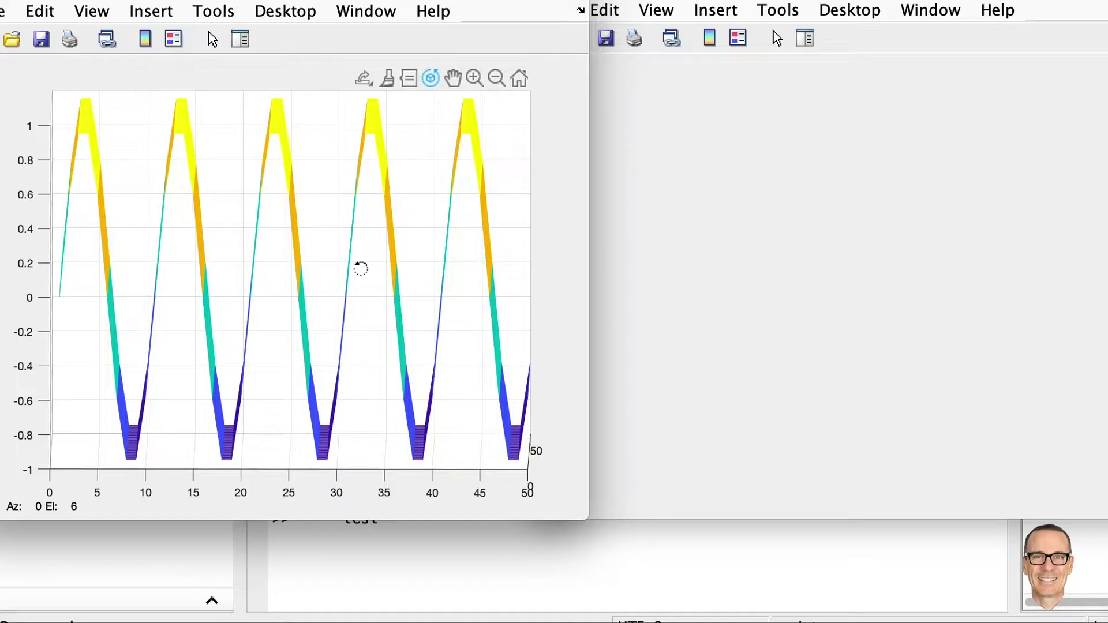
drag(358, 270, 688, 260)
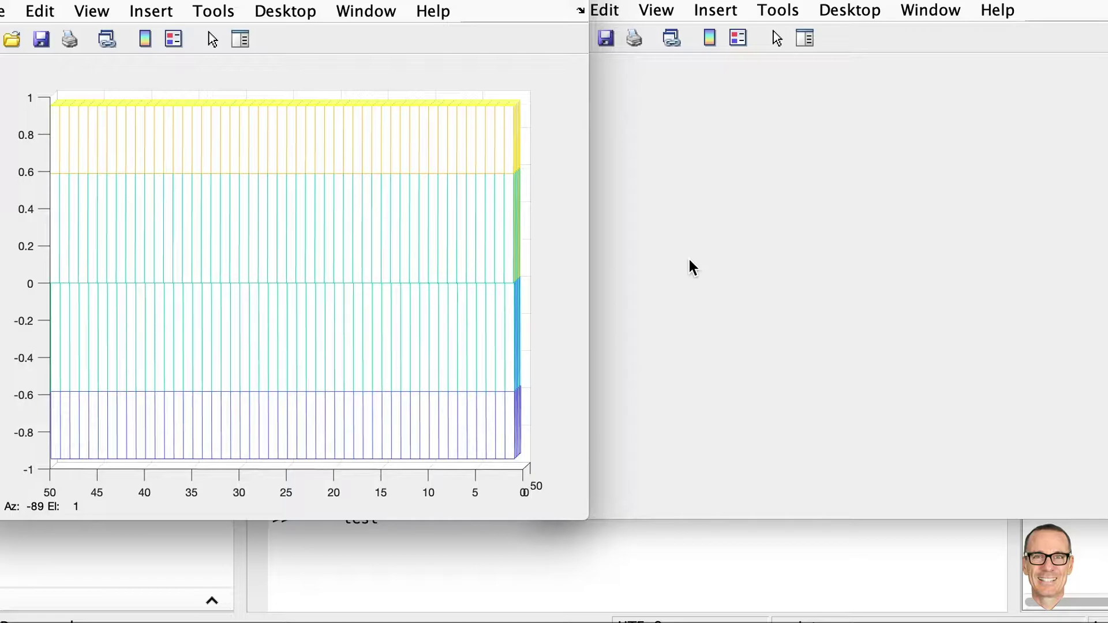
drag(689, 260, 504, 342)
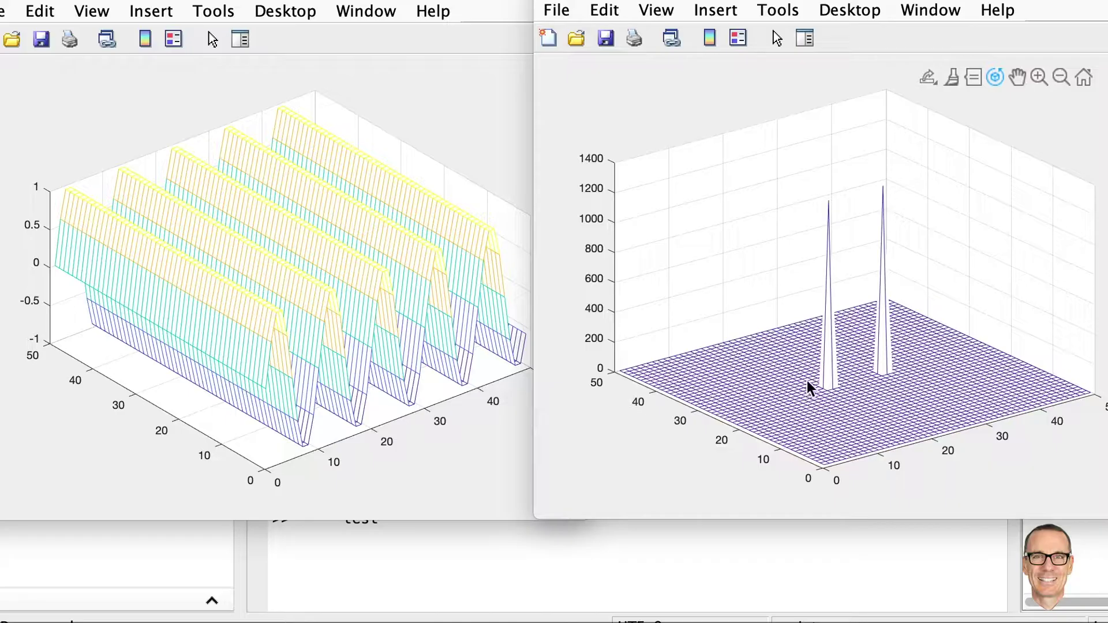
Examine the two-spike plot from the front and side, and turn the sine wave mesh to compare its ridge direction.
drag(951, 359, 808, 313)
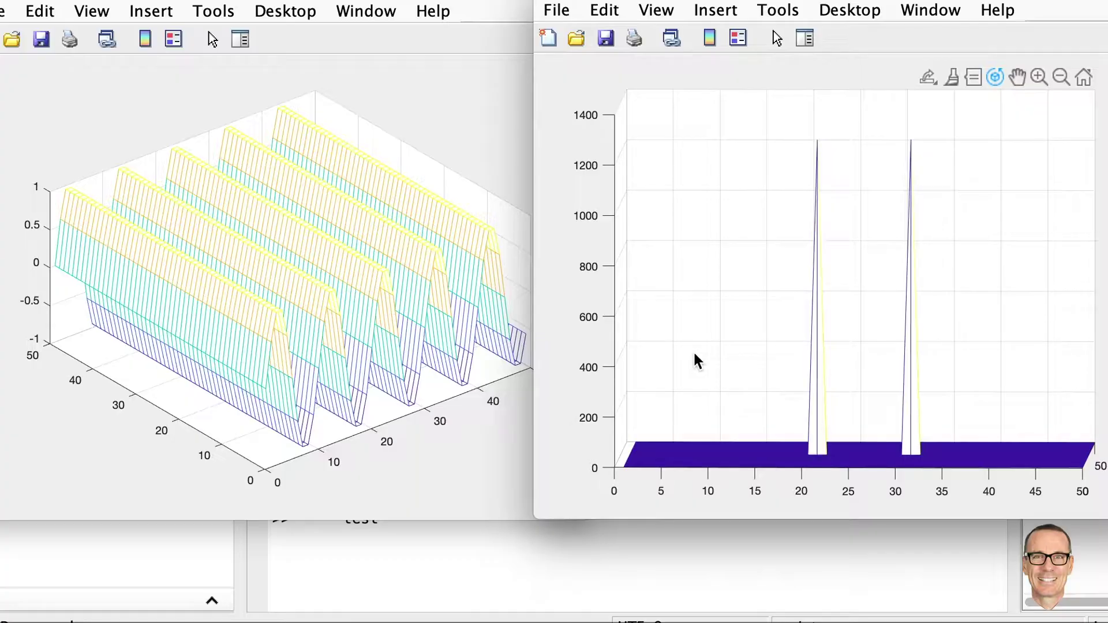
drag(694, 354, 1027, 352)
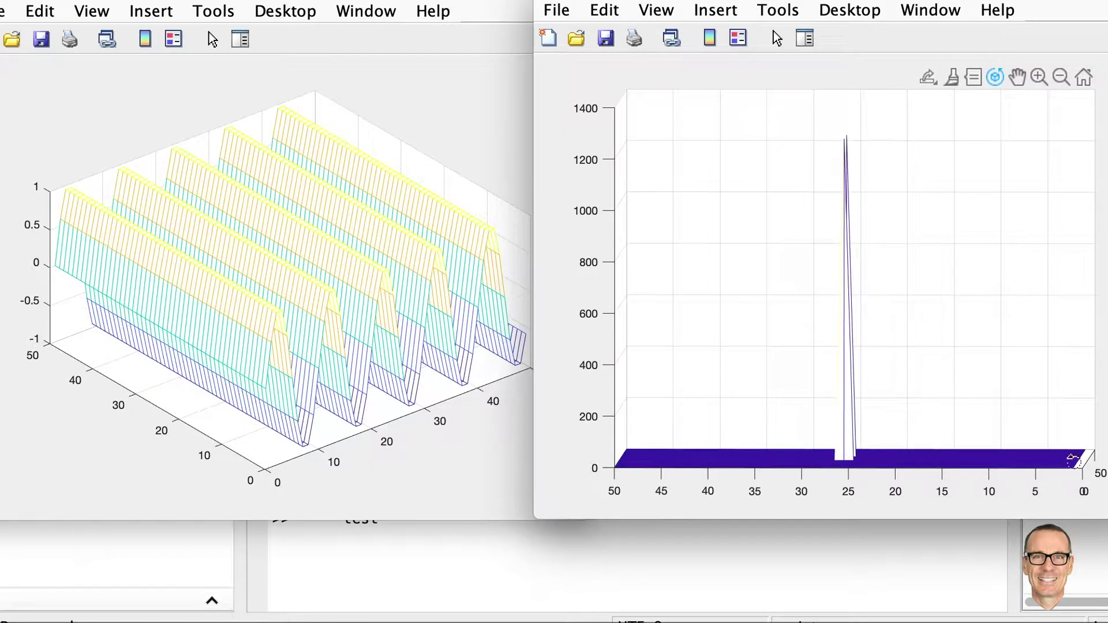
drag(191, 329, 252, 374)
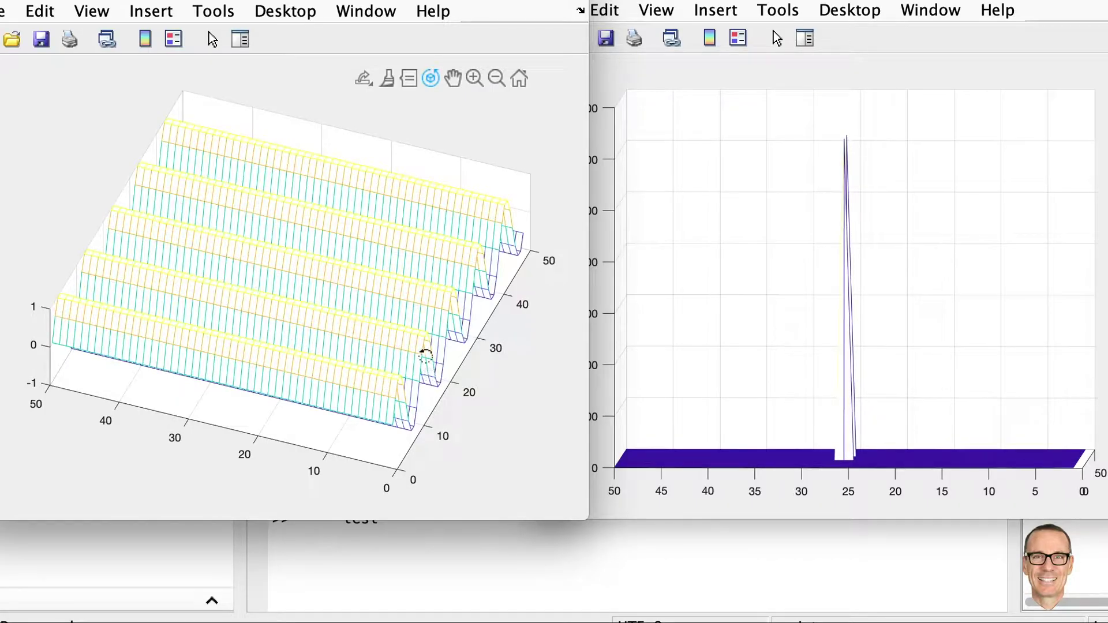
drag(415, 349, 322, 341)
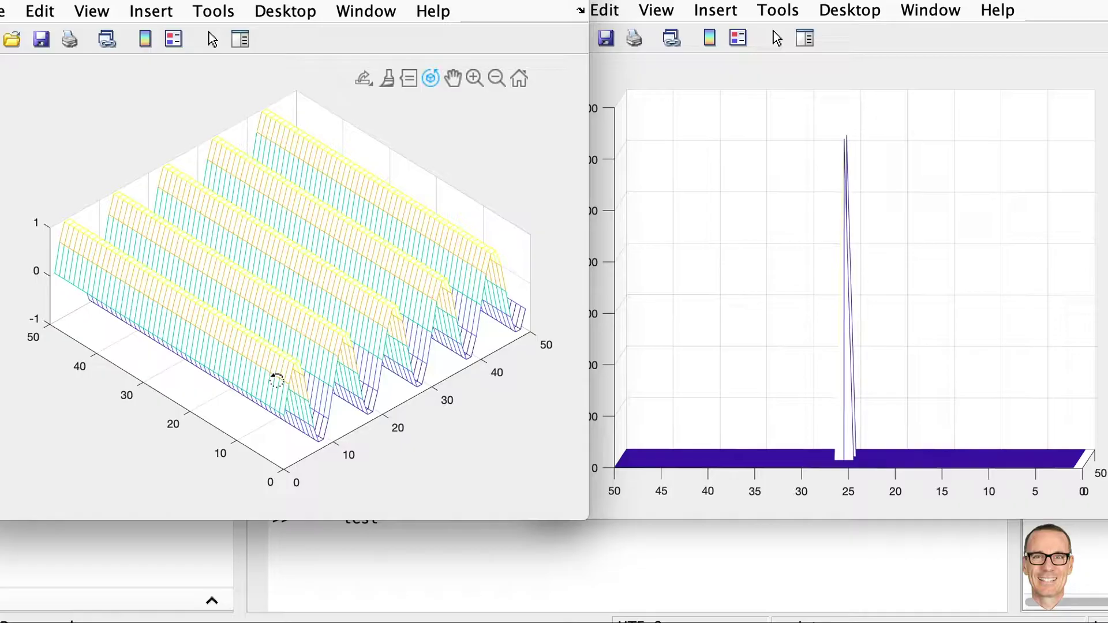
Orbit the two-spike plot through side, front and oblique views to examine the spike positions against the sine wave mesh.
click(644, 462)
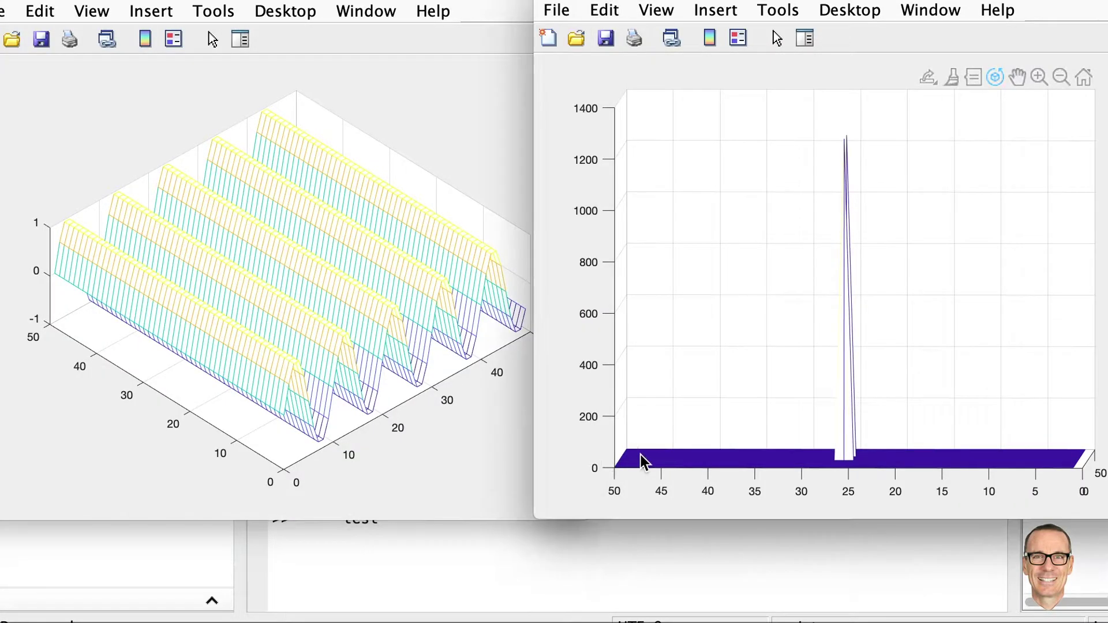
mouse_move(916, 369)
mouse_down()
mouse_move(923, 363)
mouse_move(850, 397)
mouse_move(843, 387)
mouse_move(935, 365)
mouse_move(920, 379)
mouse_up()
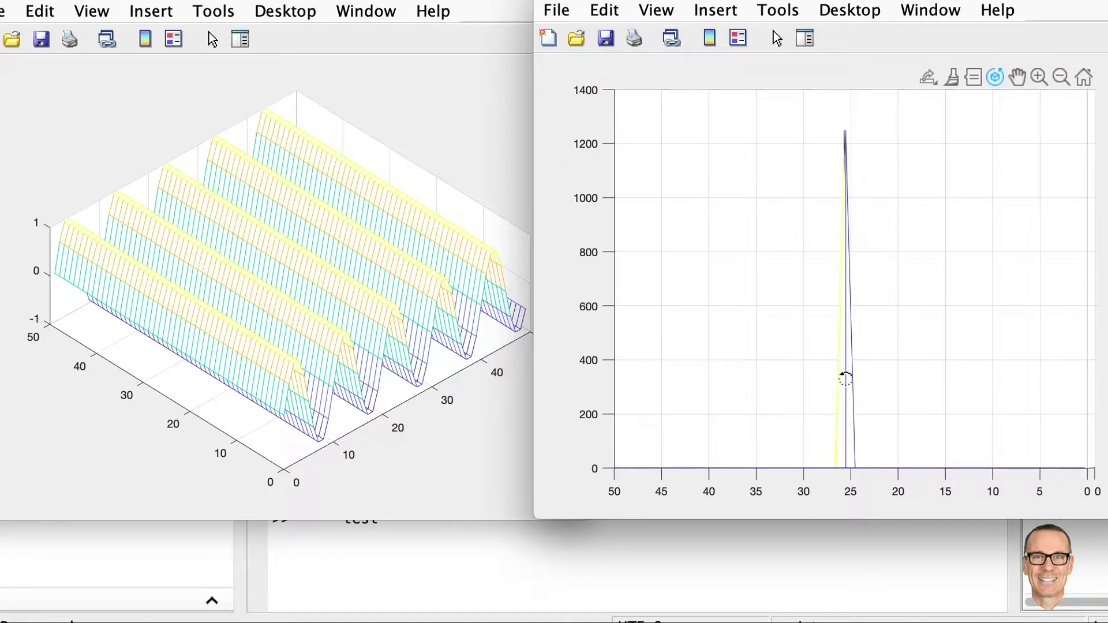
drag(997, 351, 860, 420)
drag(982, 374, 846, 365)
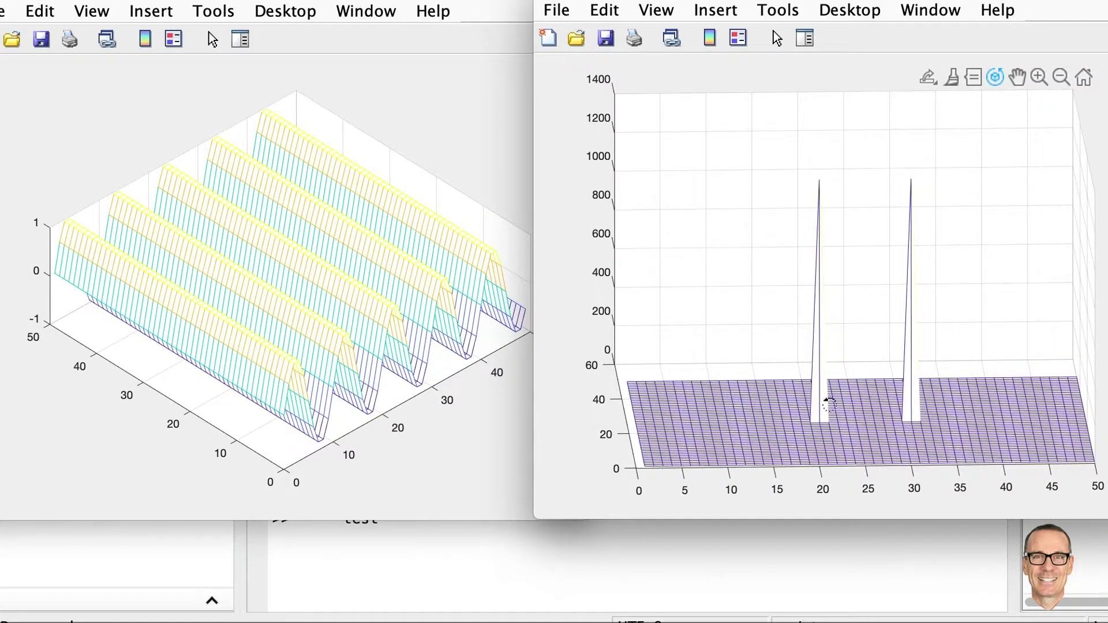
drag(829, 404, 671, 388)
drag(357, 300, 429, 319)
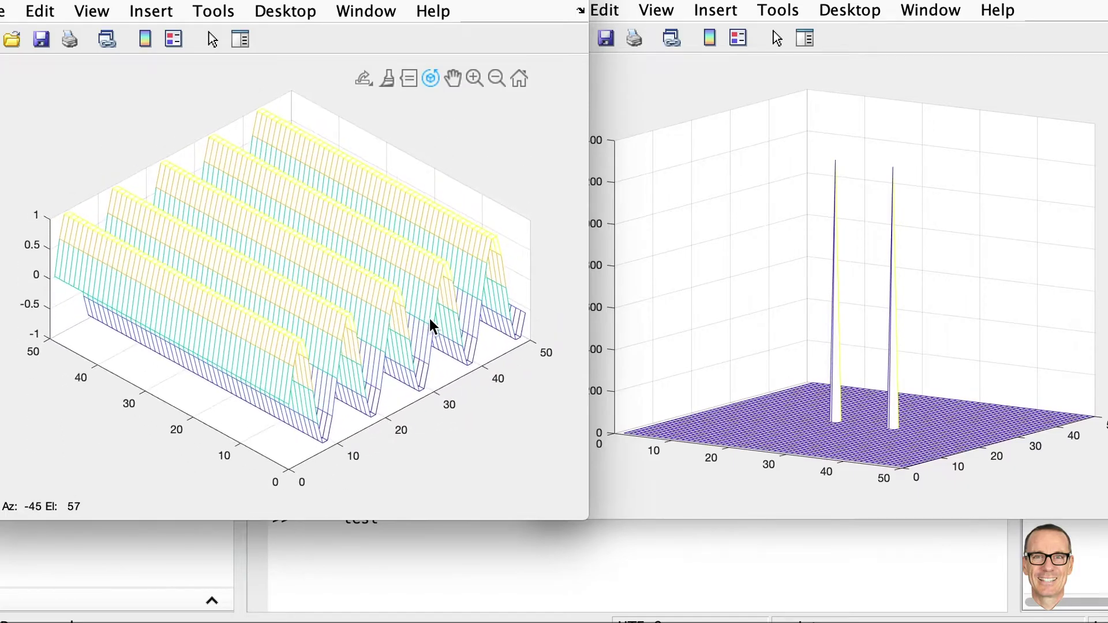
click(817, 406)
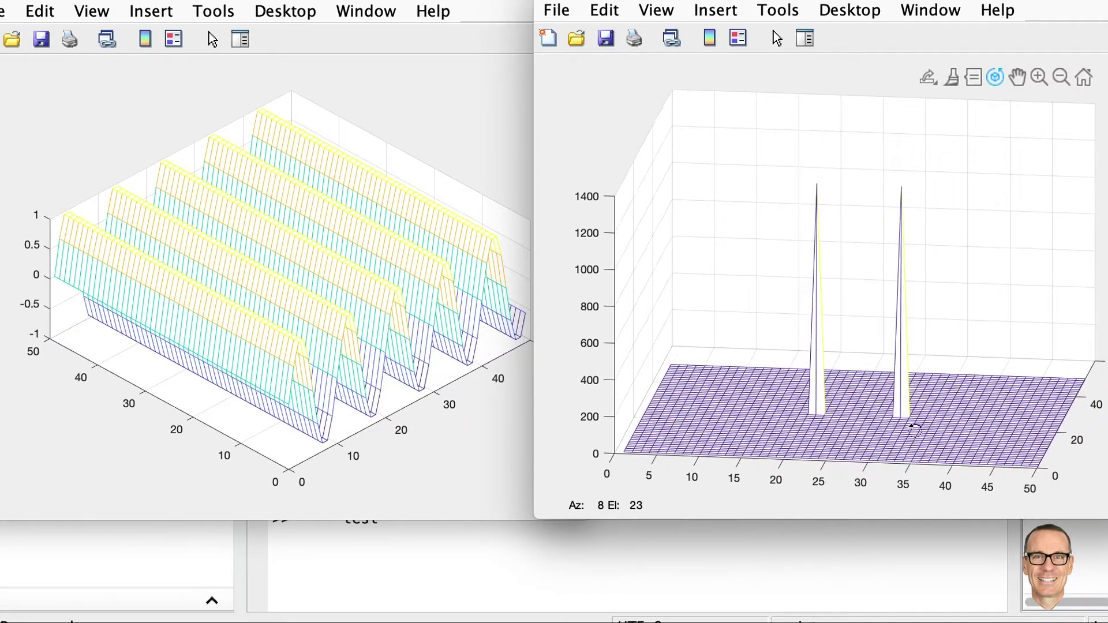
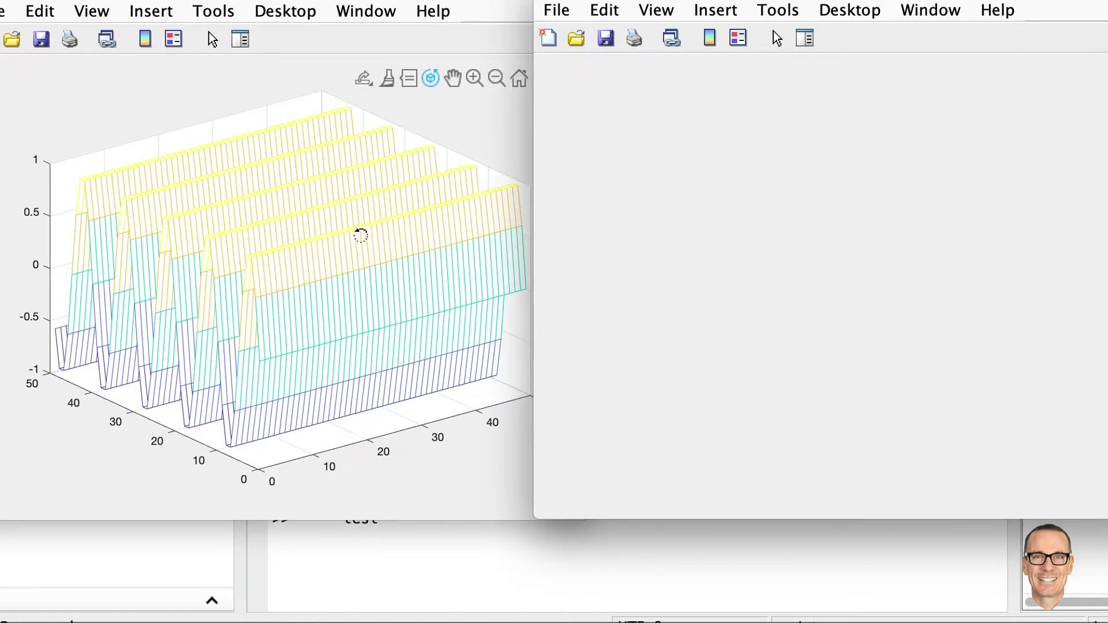
Tilt the sine wave mesh whose ridges run along the other axis, and inspect its two-spike plot from several angles.
drag(361, 235, 370, 292)
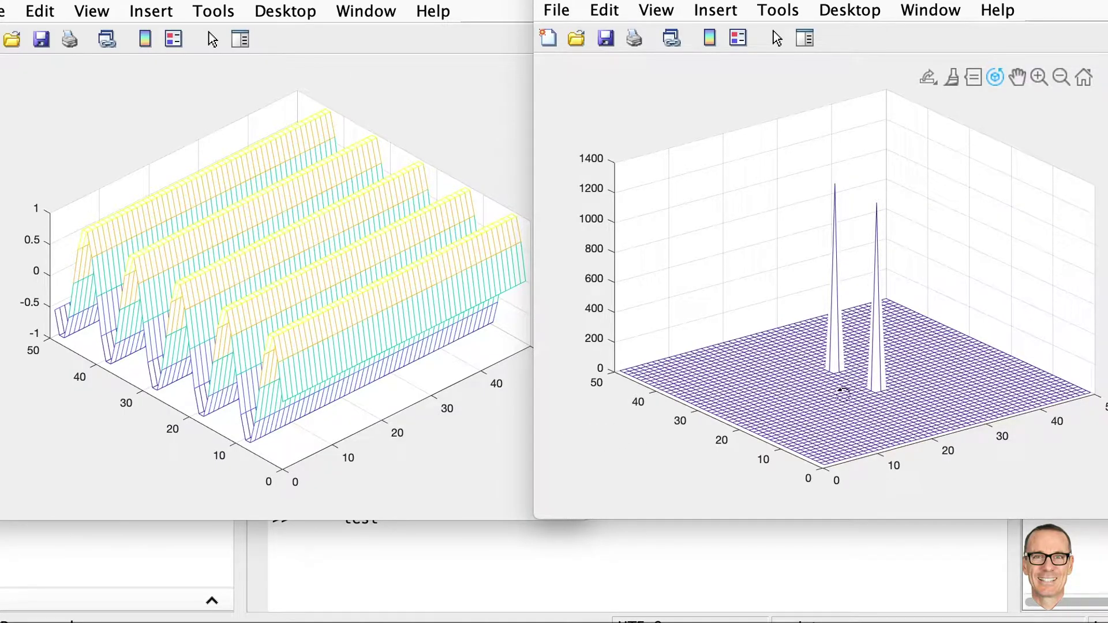
drag(786, 398, 610, 380)
mouse_move(1006, 409)
mouse_down()
mouse_move(979, 396)
mouse_move(991, 397)
mouse_up()
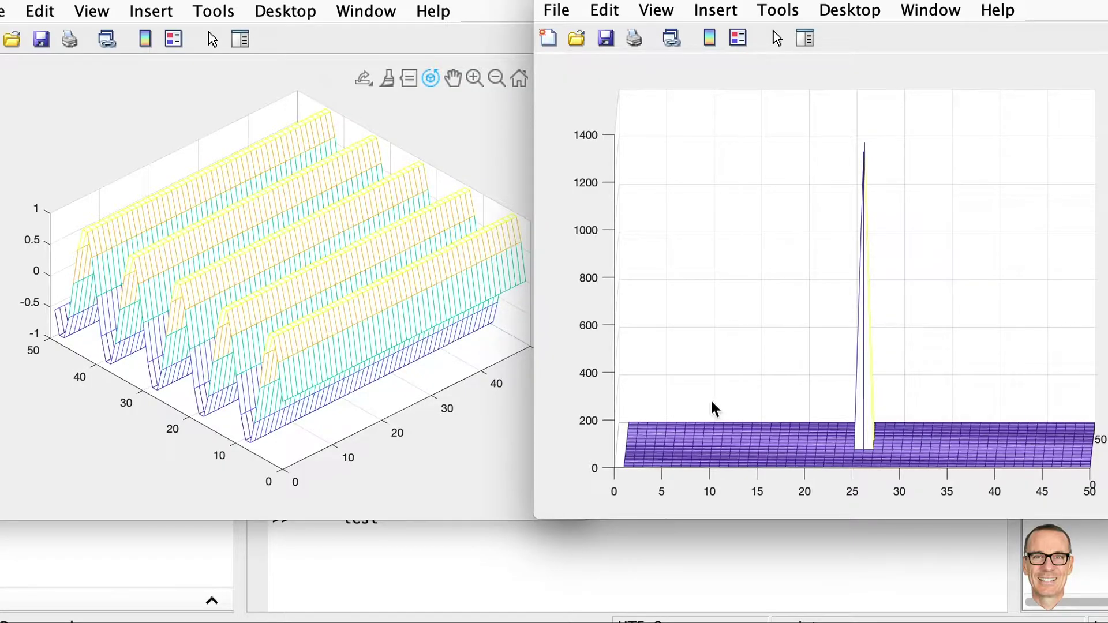
drag(766, 401, 926, 463)
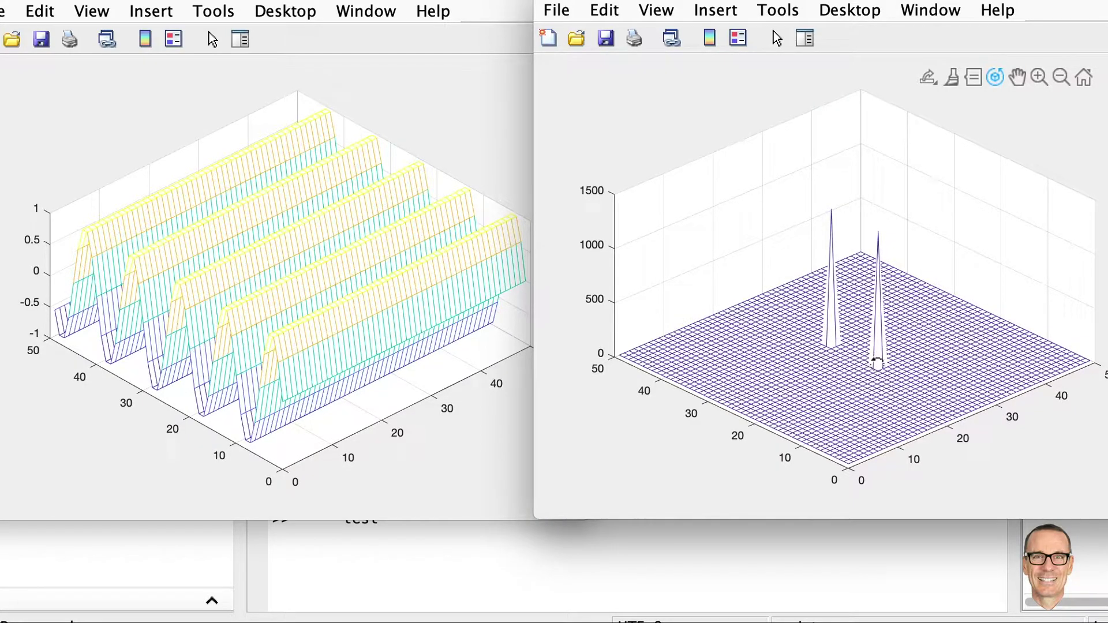
drag(820, 378, 930, 368)
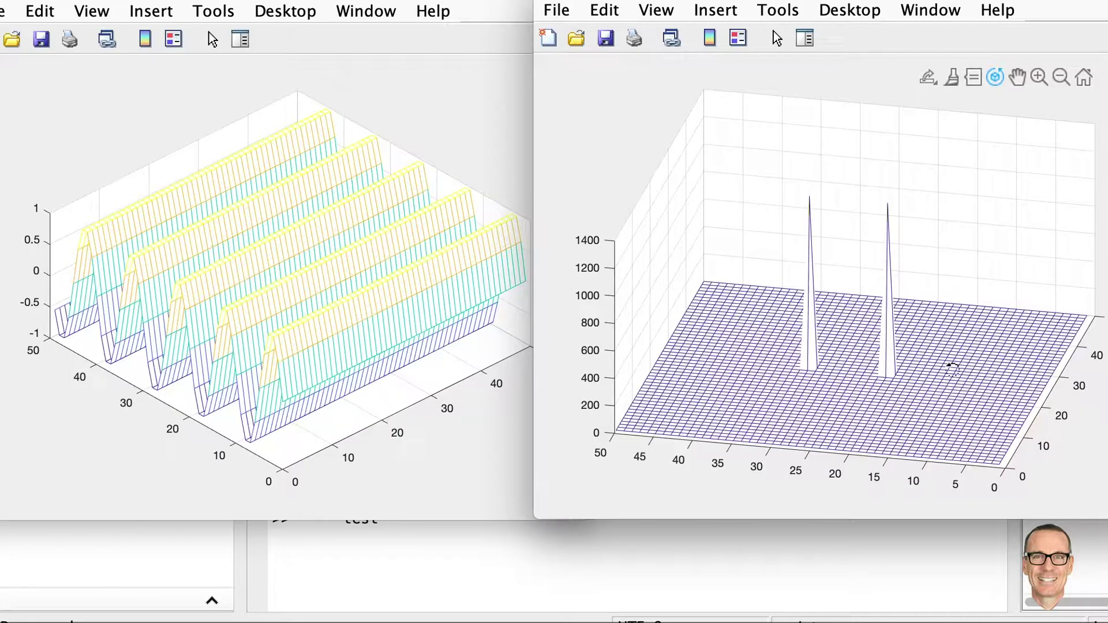
drag(952, 369, 840, 390)
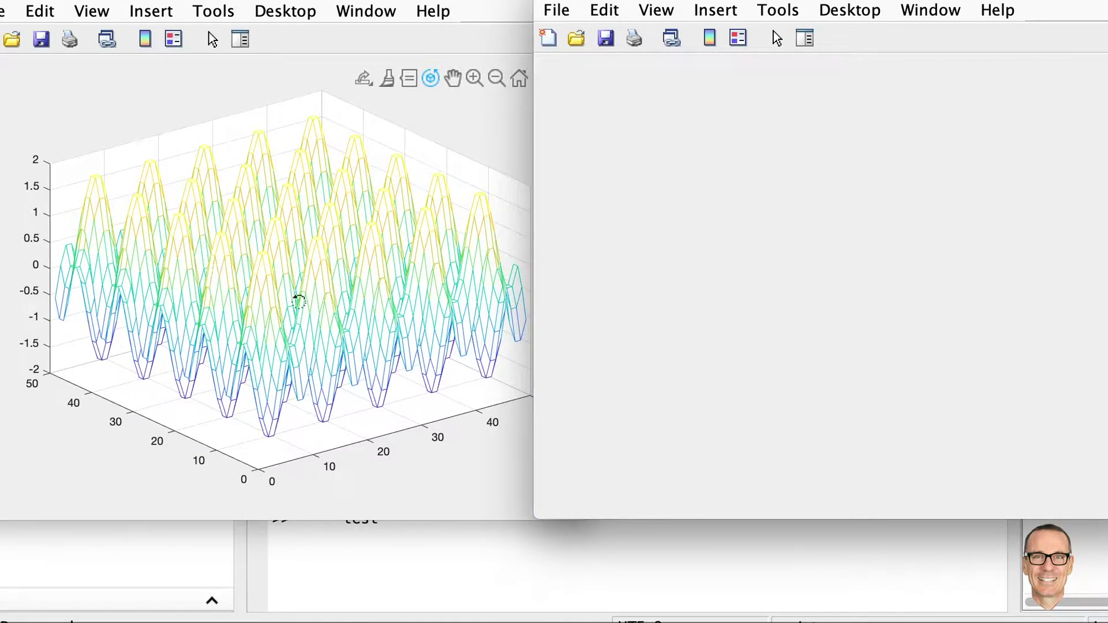
Rotate the egg-crate mesh of crossed sine waves to examine its bumps and dips from directly above and obliquely.
drag(341, 279, 349, 417)
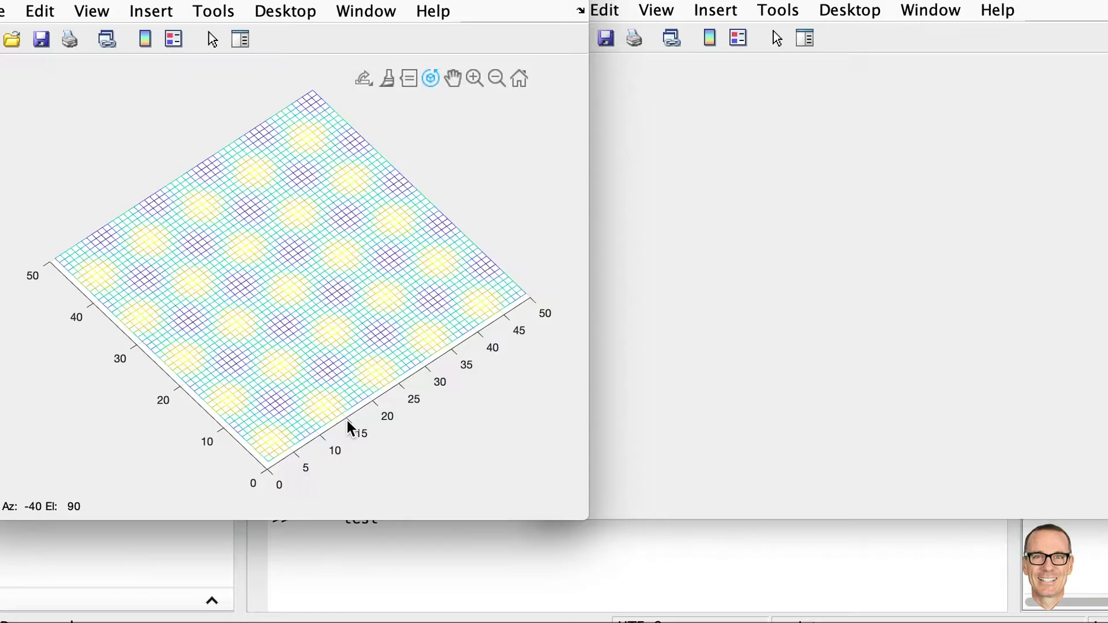
drag(348, 421, 358, 339)
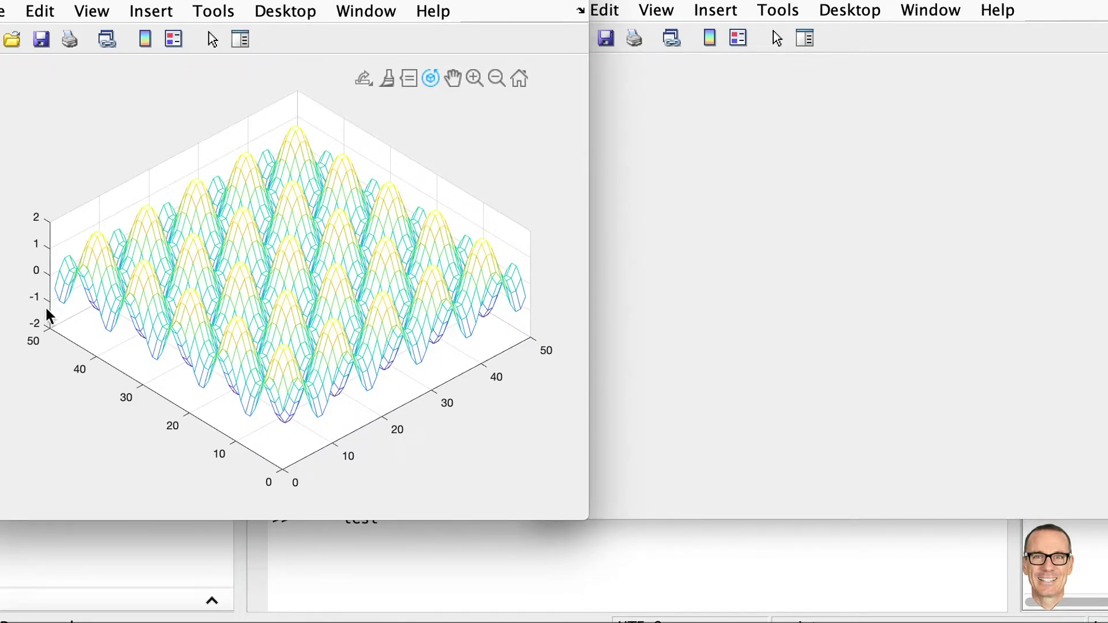
drag(345, 383, 315, 424)
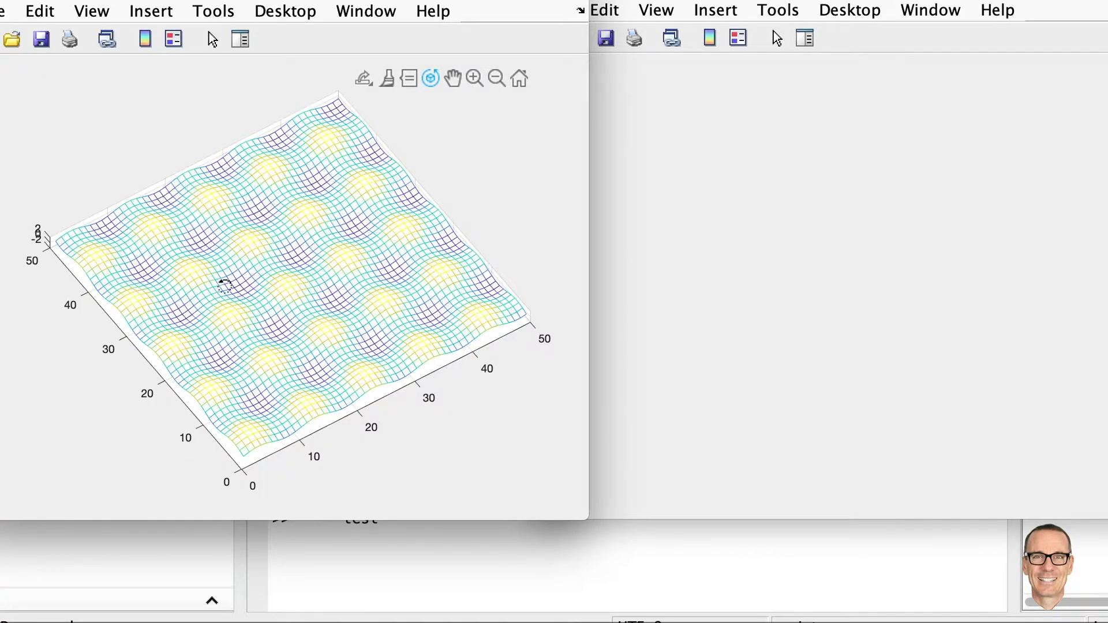
click(403, 199)
drag(389, 314, 420, 262)
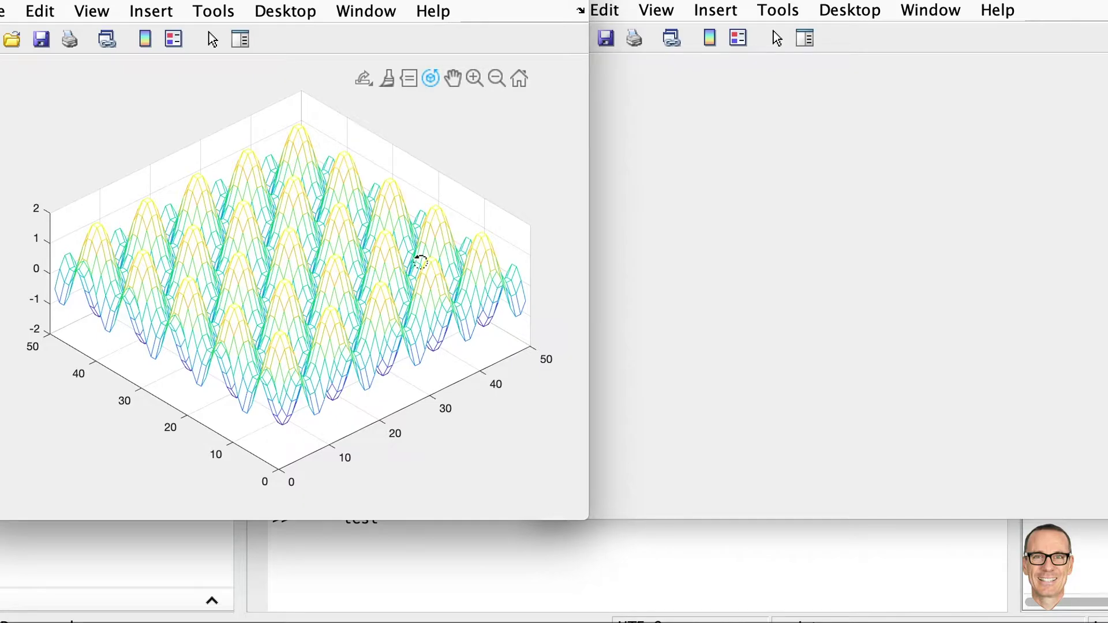
Orbit the four-spike plot of the crossed sine waves to examine how the spikes are arranged.
click(701, 327)
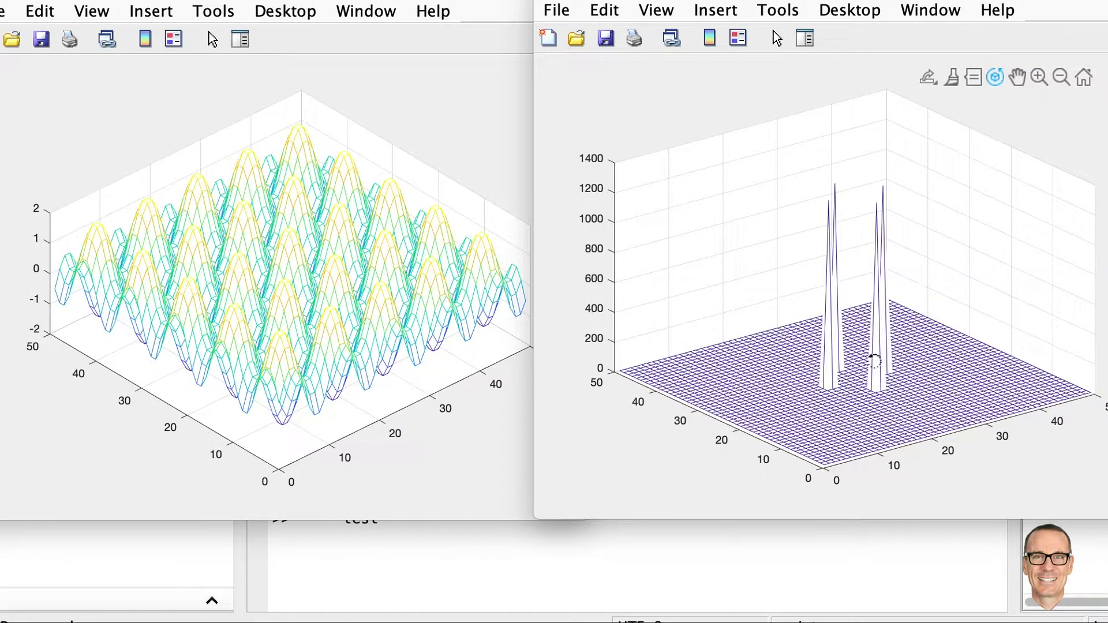
drag(956, 352, 844, 352)
drag(911, 346, 856, 339)
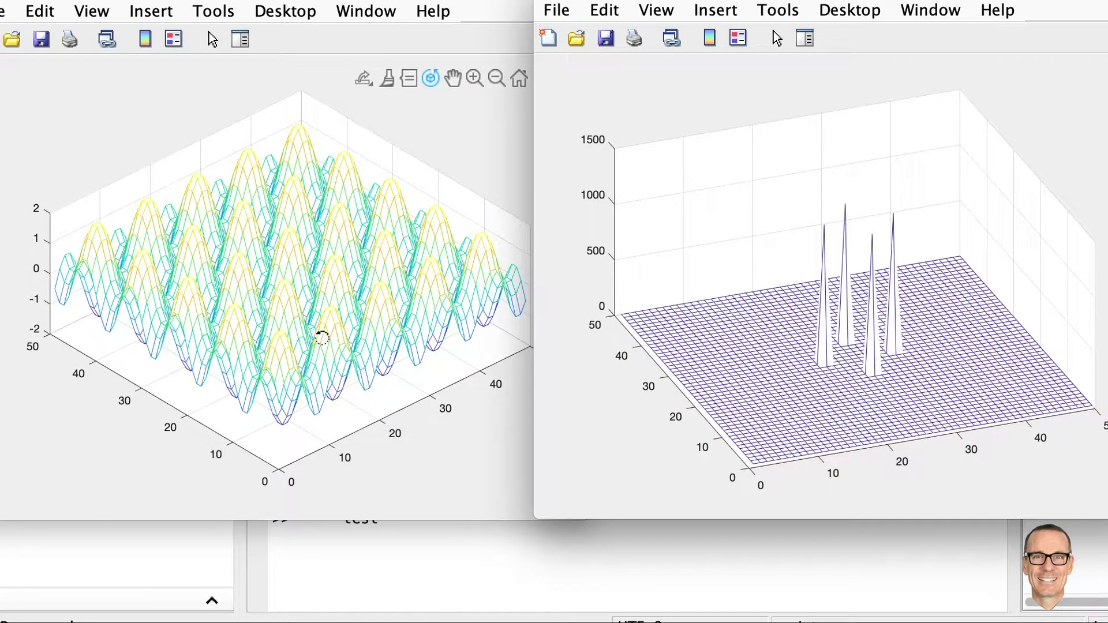
drag(741, 342, 772, 365)
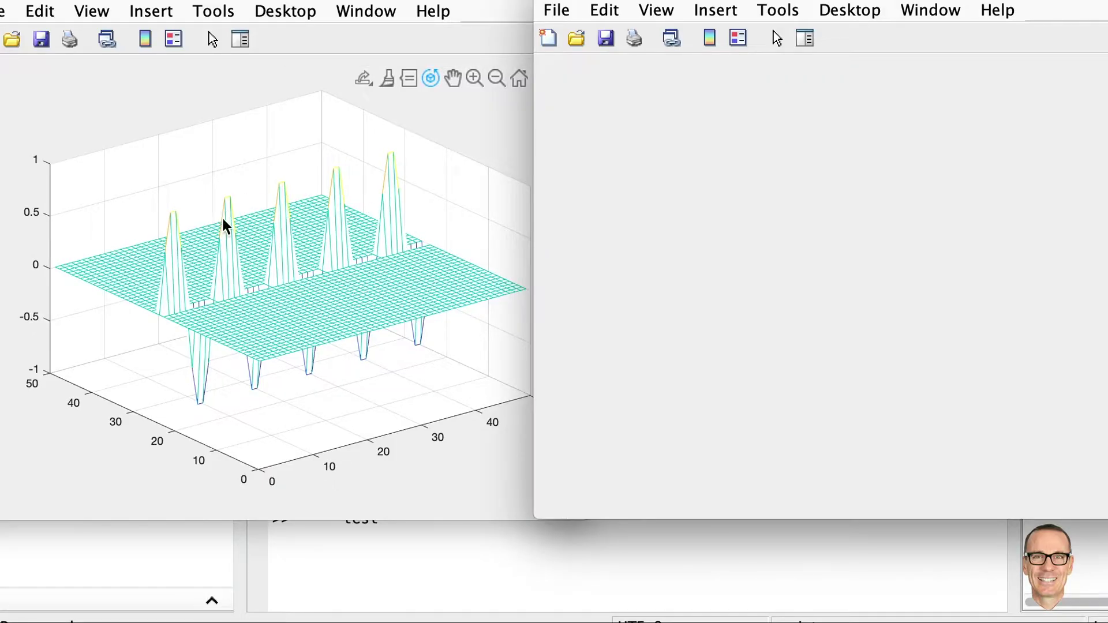
Rotate the mesh containing a single row of sine oscillation to examine it from the front, end-on and obliquely.
drag(421, 268, 271, 214)
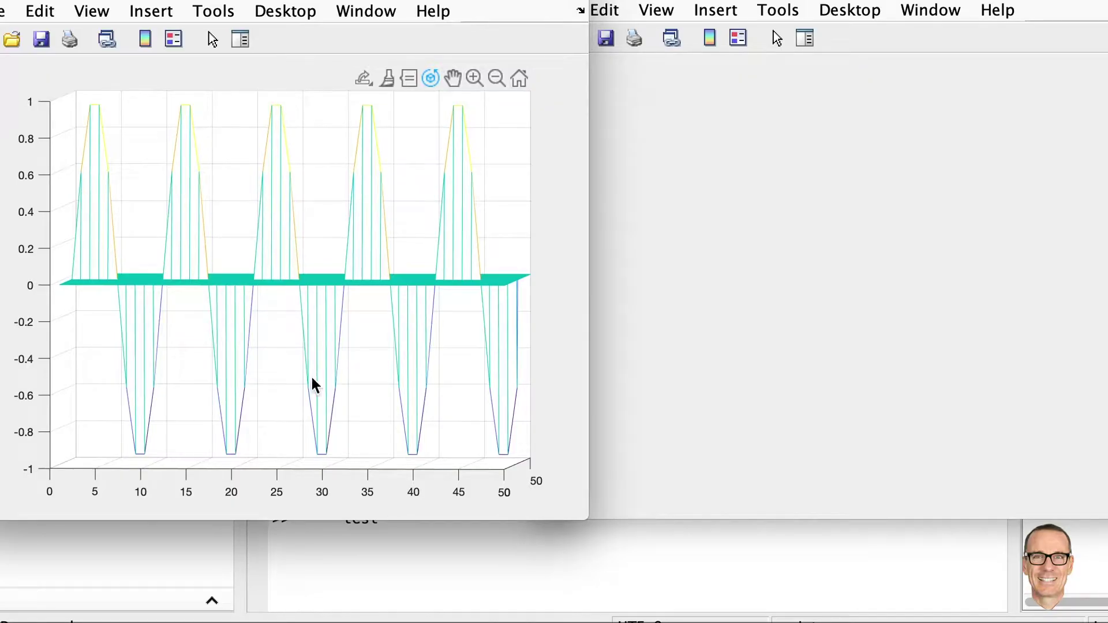
drag(242, 280, 544, 292)
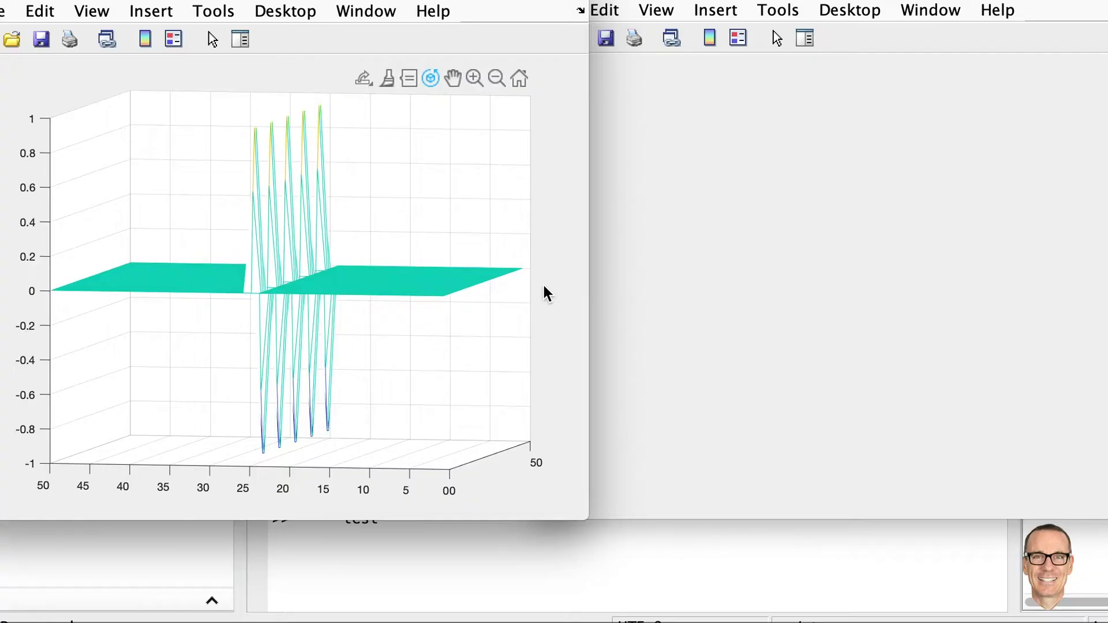
drag(344, 304, 386, 296)
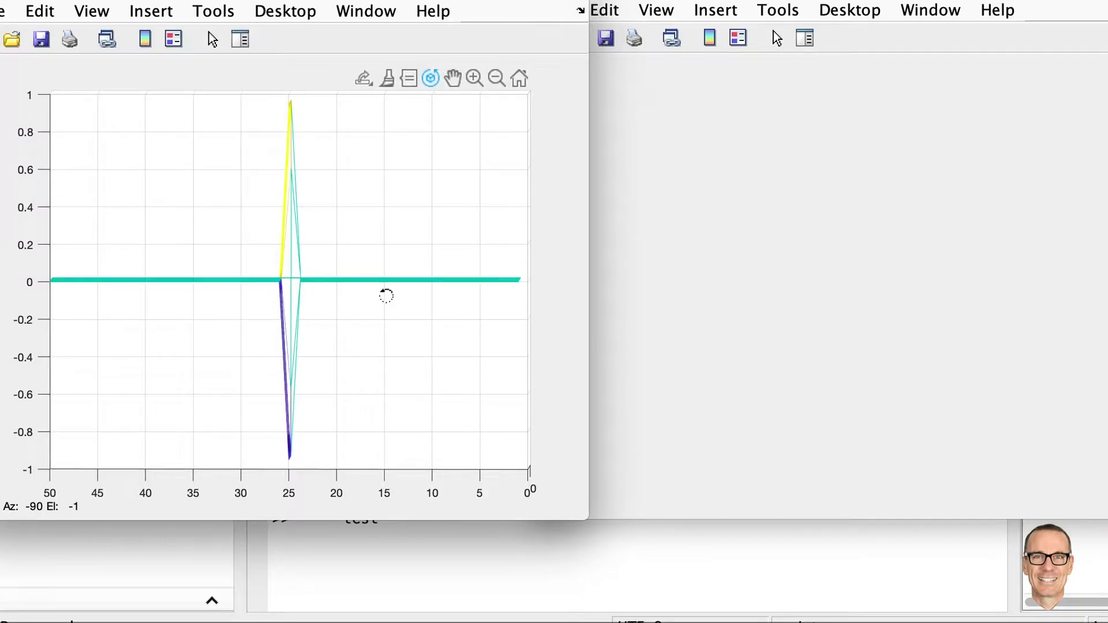
drag(386, 296, 385, 339)
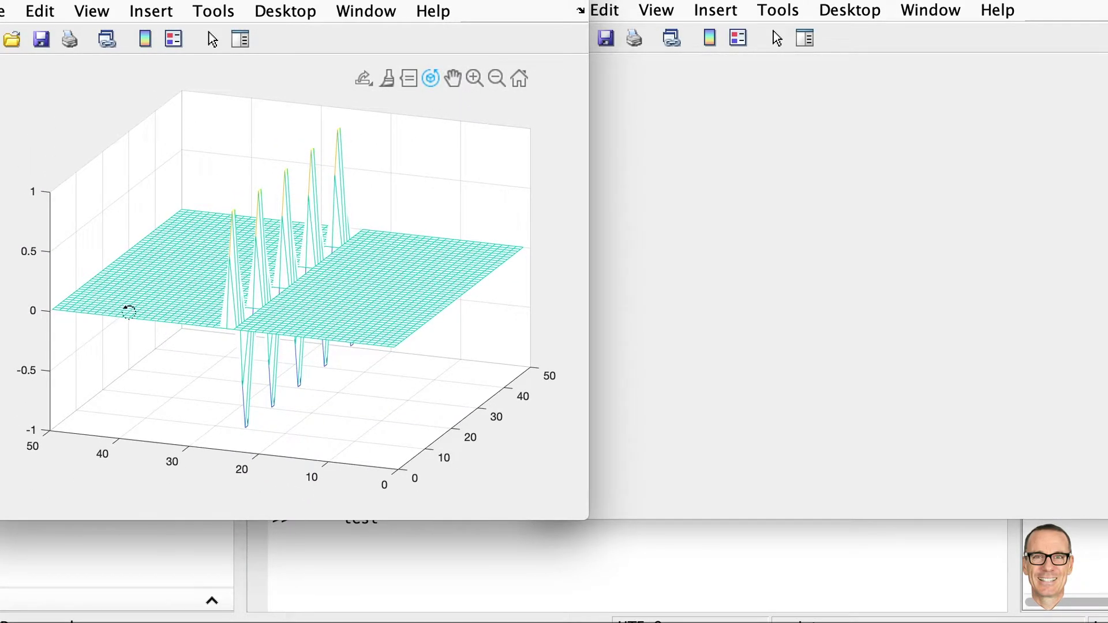
drag(381, 316, 373, 353)
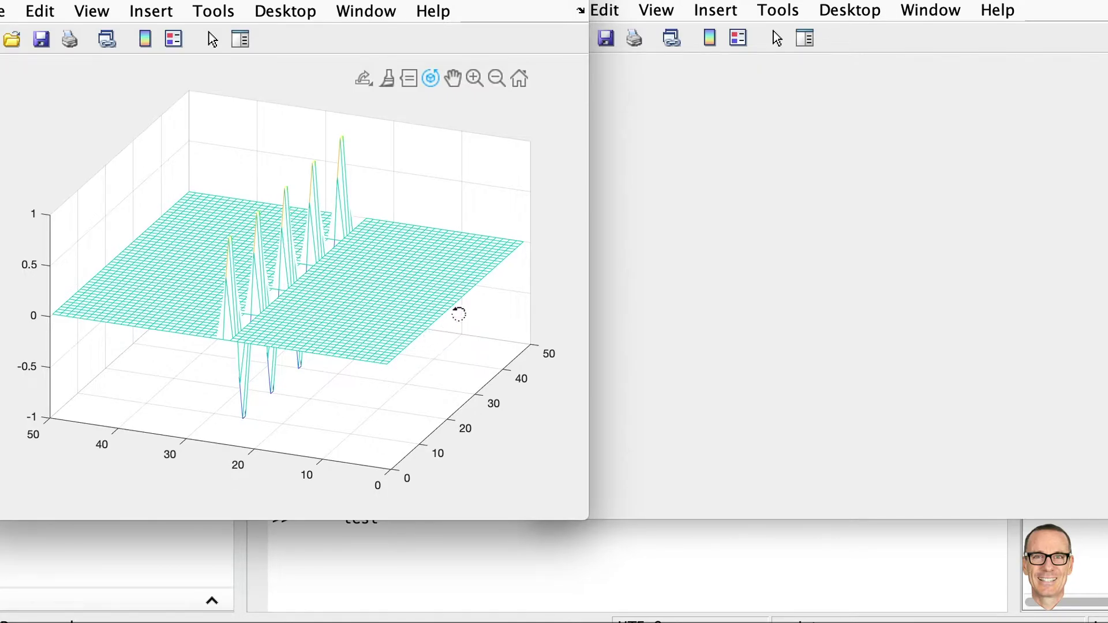
drag(244, 313, 326, 263)
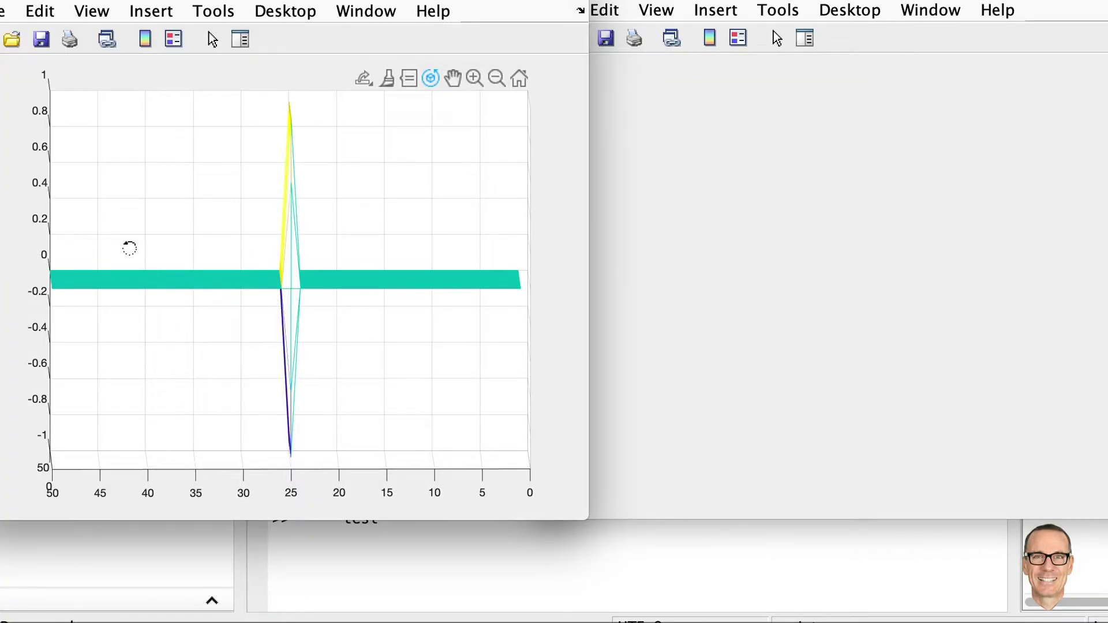
Rotate the single-row sine mesh back to an oblique angle and inspect its two-ridge frequency plot from the front and side.
click(501, 254)
drag(512, 207, 117, 319)
drag(297, 296, 366, 244)
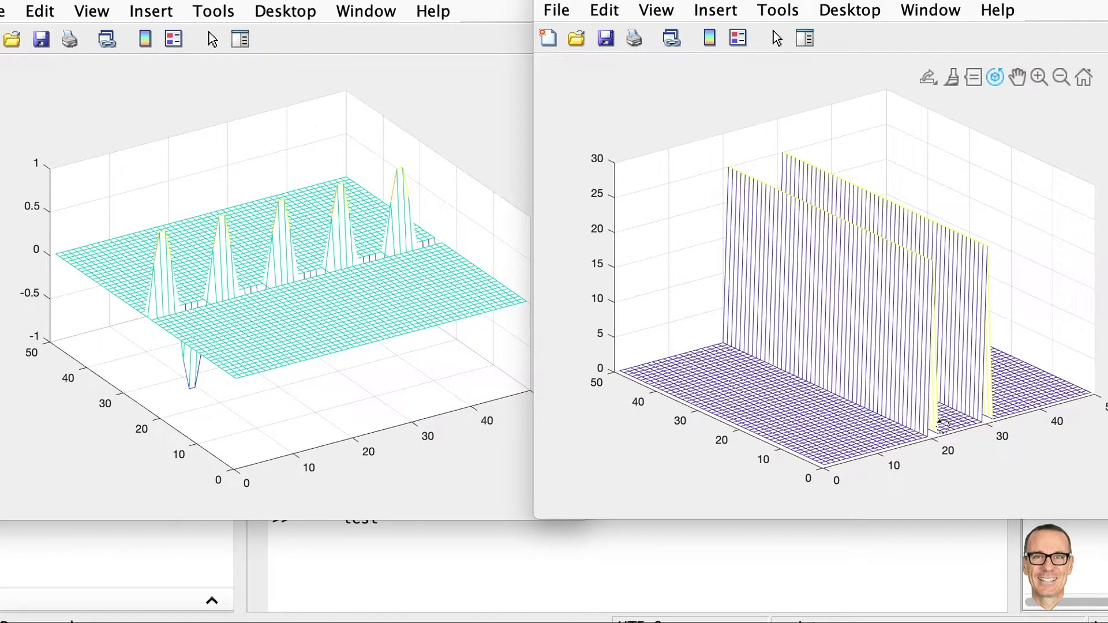
drag(1029, 378, 890, 332)
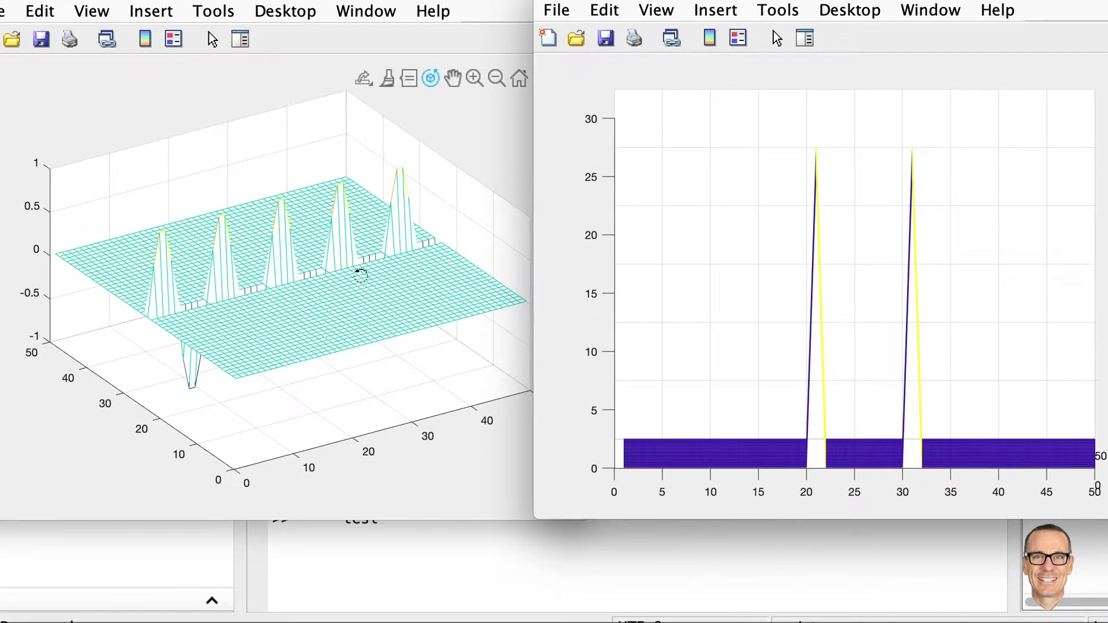
drag(712, 332, 1050, 319)
Reexamine the single-row sine mesh obliquely and end-on, restoring its default view in between, and rotate its frequency plot.
drag(473, 341, 373, 369)
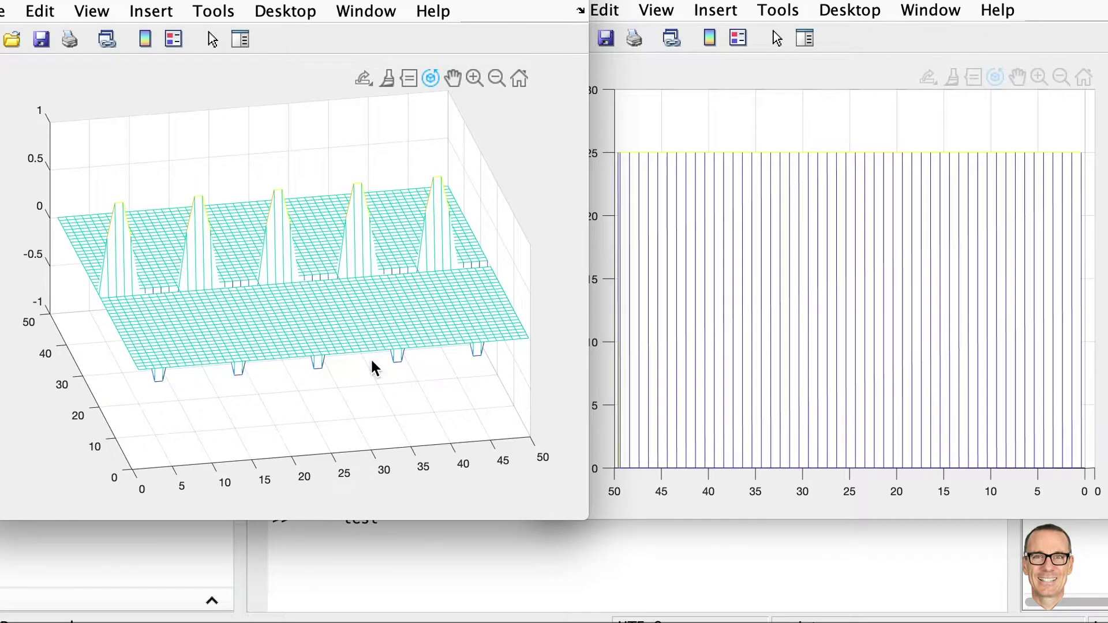
drag(409, 321, 559, 253)
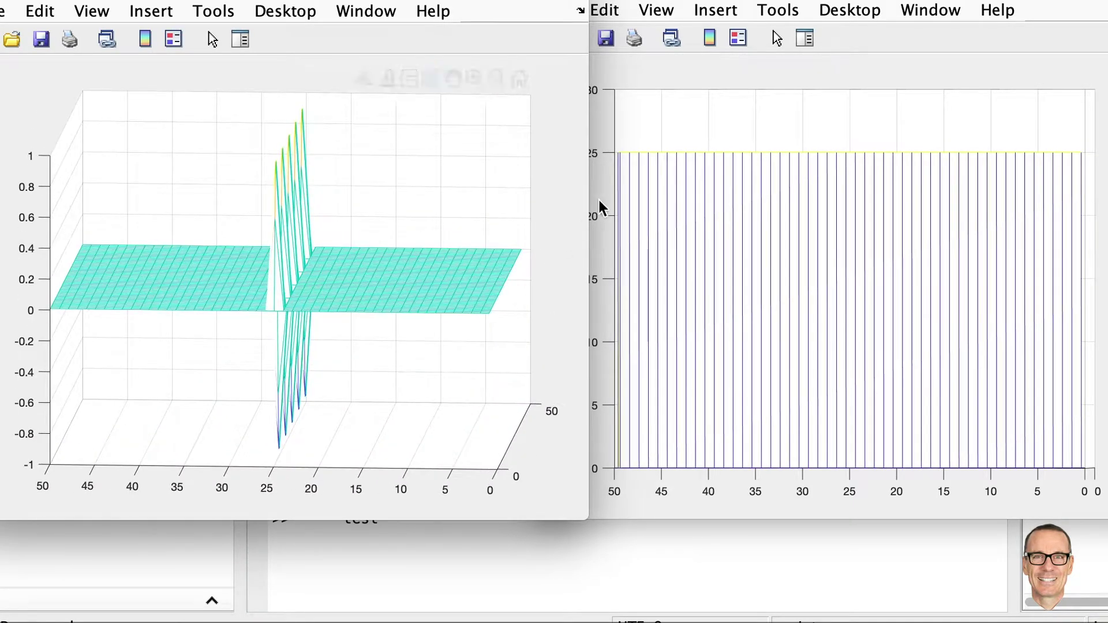
double_click(336, 288)
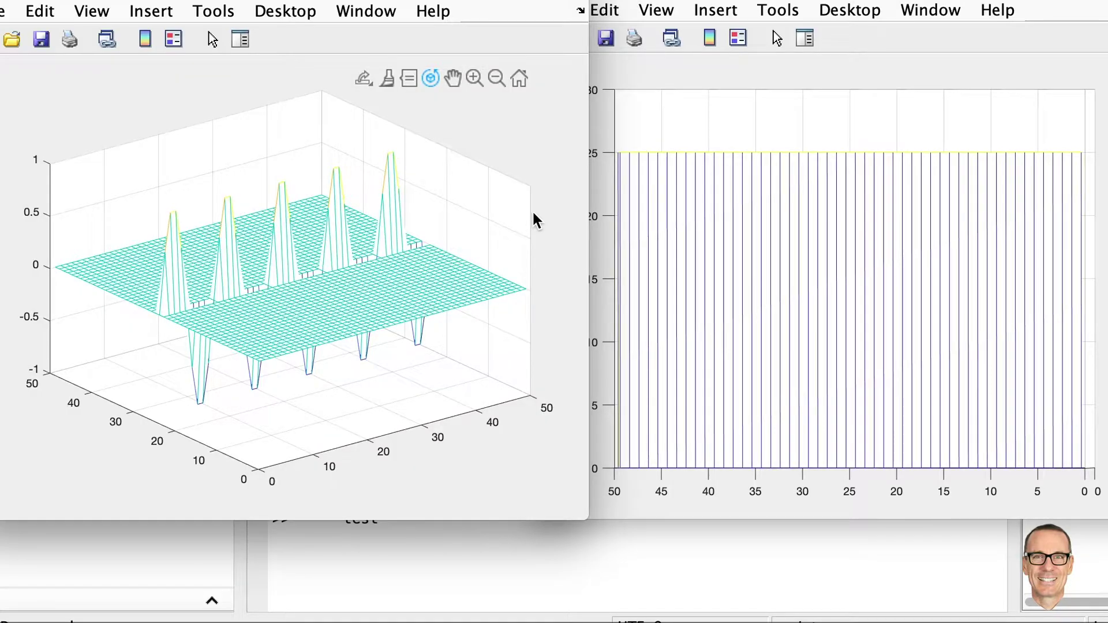
drag(233, 289, 406, 259)
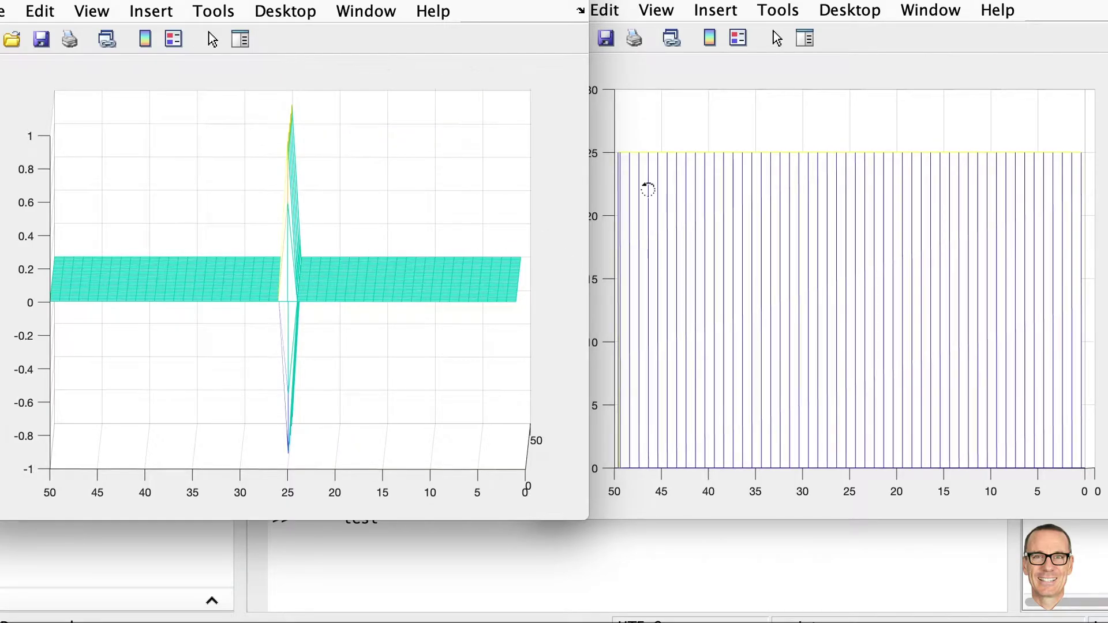
drag(366, 265, 265, 312)
drag(959, 211, 818, 318)
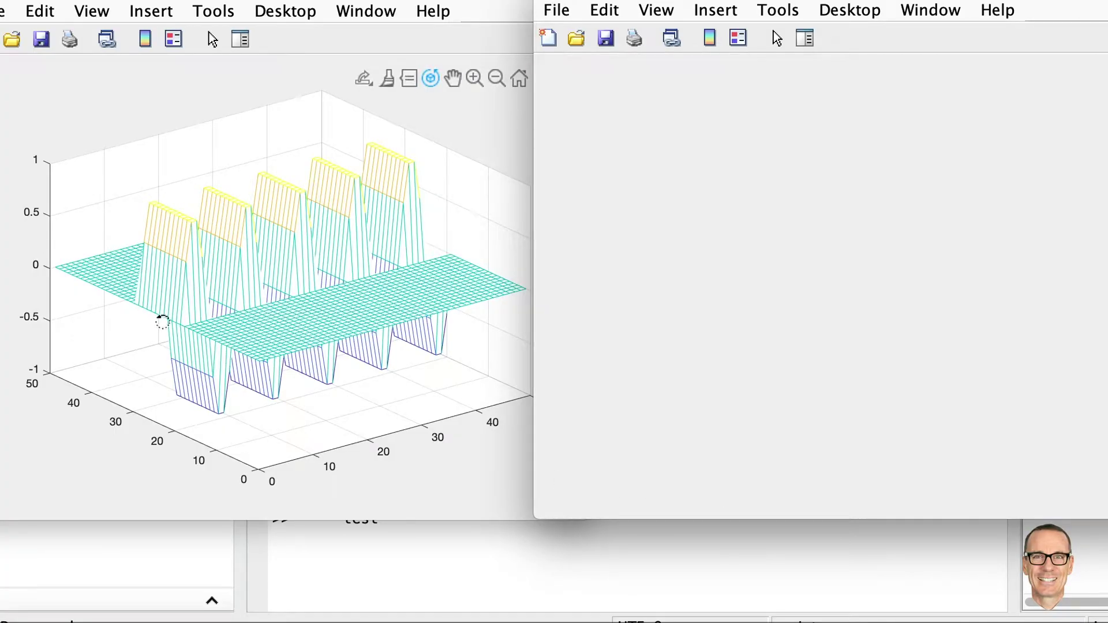
Rotate the mesh with the widened band of sine oscillation to examine it end-on and from several oblique angles.
drag(388, 300, 576, 255)
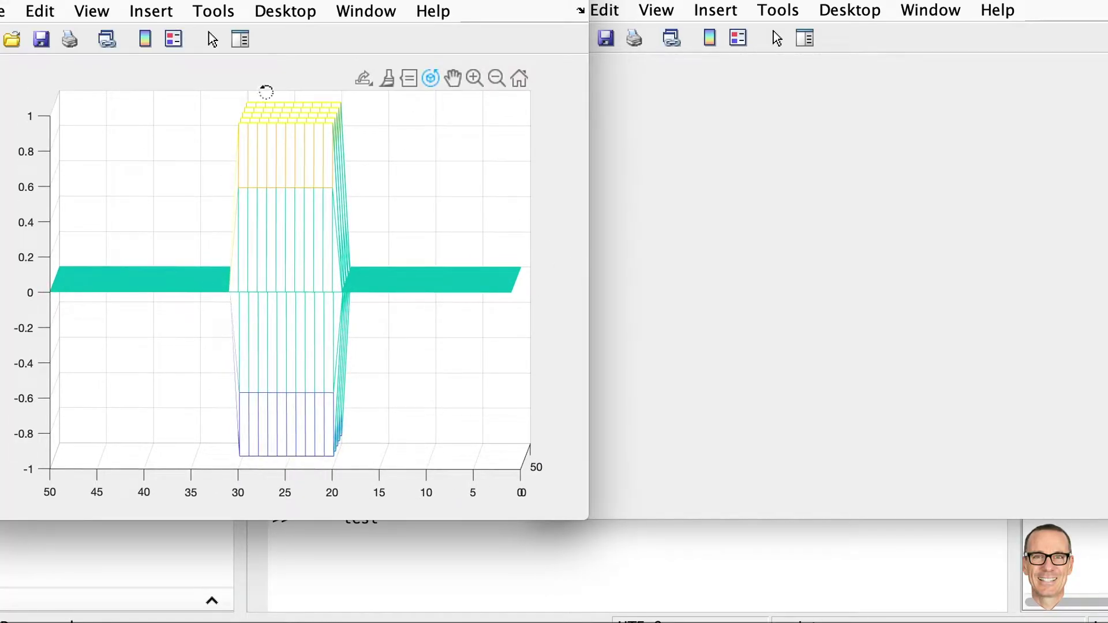
drag(488, 230, 419, 320)
drag(416, 362, 299, 362)
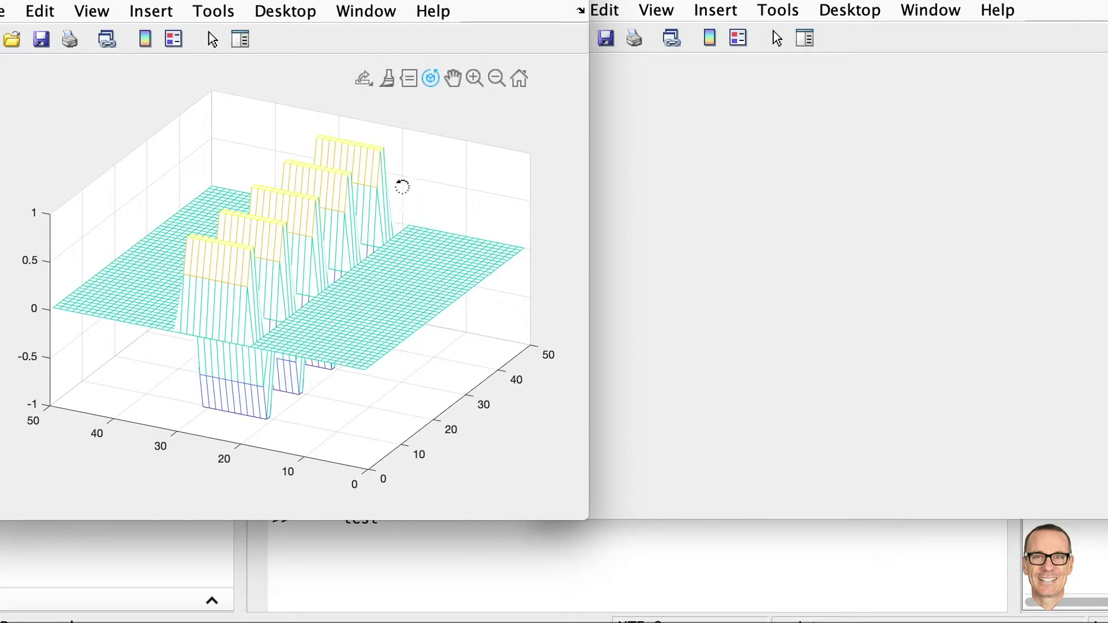
drag(272, 324, 299, 322)
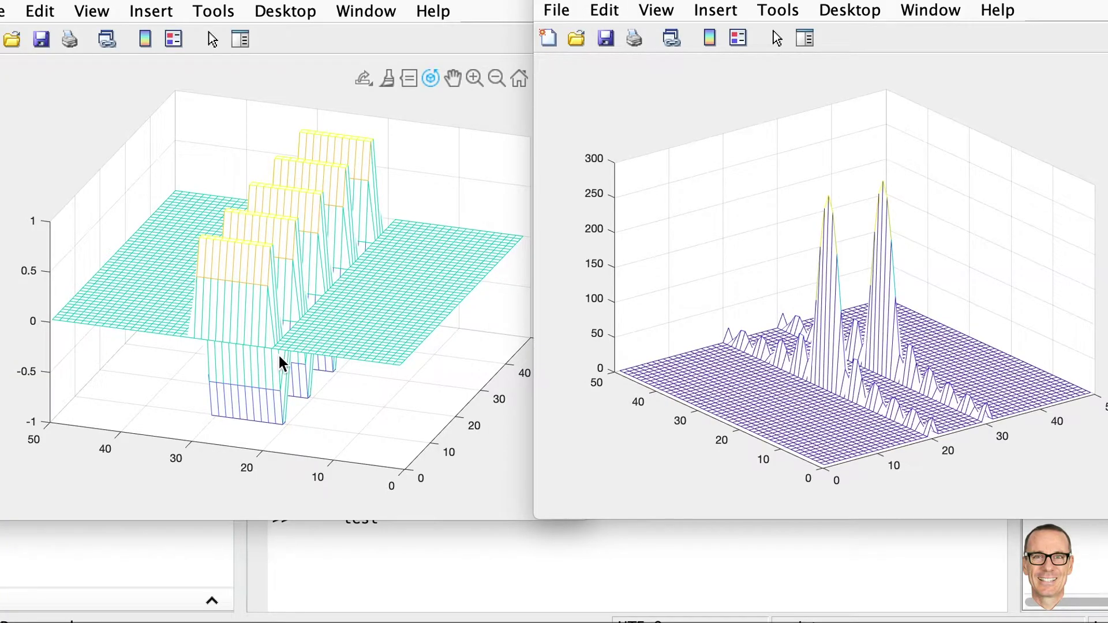
drag(433, 329, 387, 325)
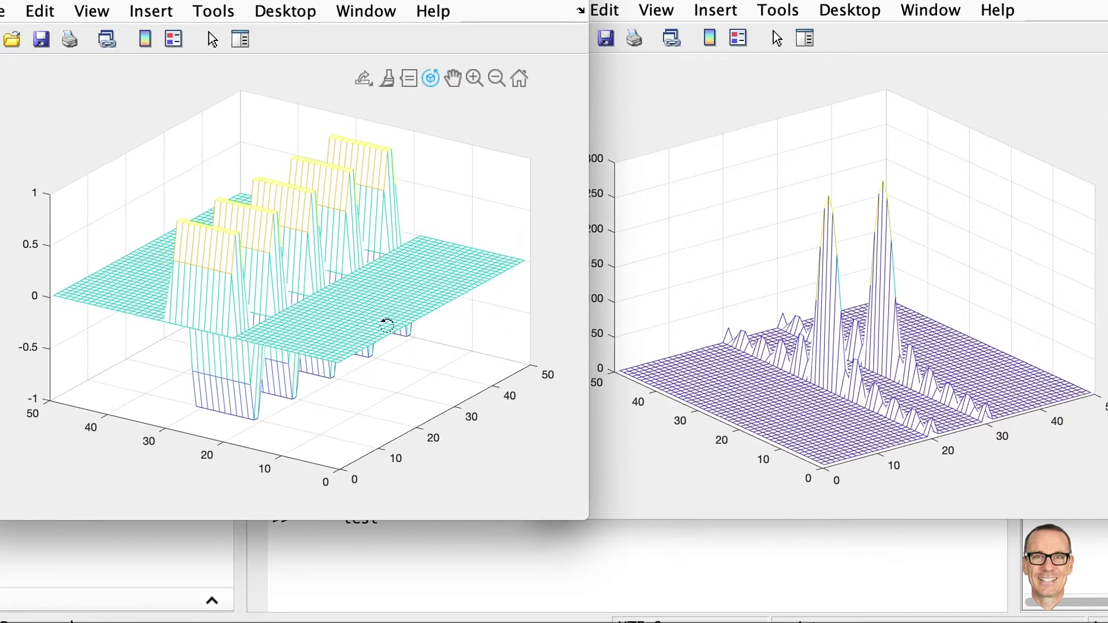
Orbit the frequency plot with two rippled peaks and the widened sine band to compare their front, side and oblique views.
click(835, 392)
drag(1021, 349, 883, 300)
drag(435, 272, 483, 250)
drag(778, 311, 1026, 358)
drag(941, 369, 895, 386)
drag(417, 327, 472, 299)
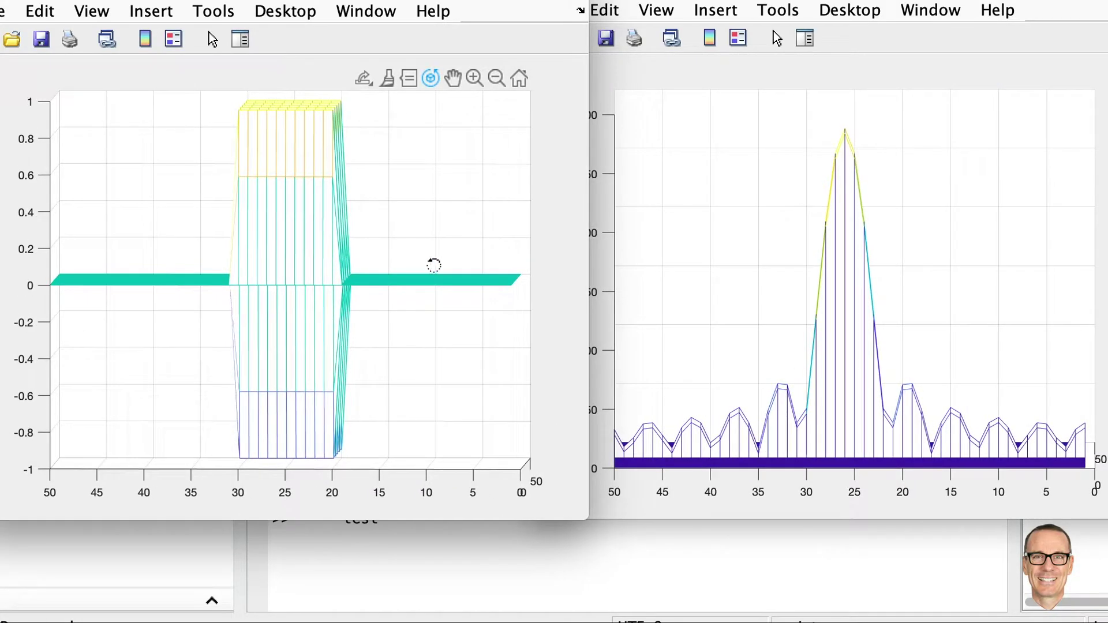
drag(449, 207, 327, 275)
drag(1019, 267, 885, 338)
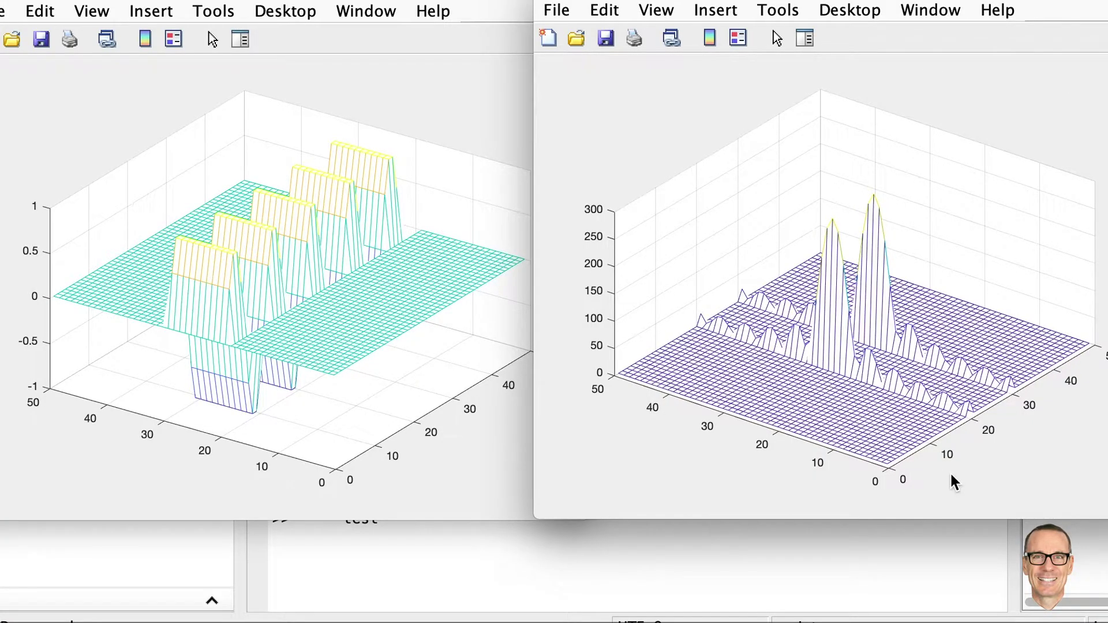
Advance to the square column signal, rotate it toward a front view, and tilt its single-peak frequency plot.
key(space)
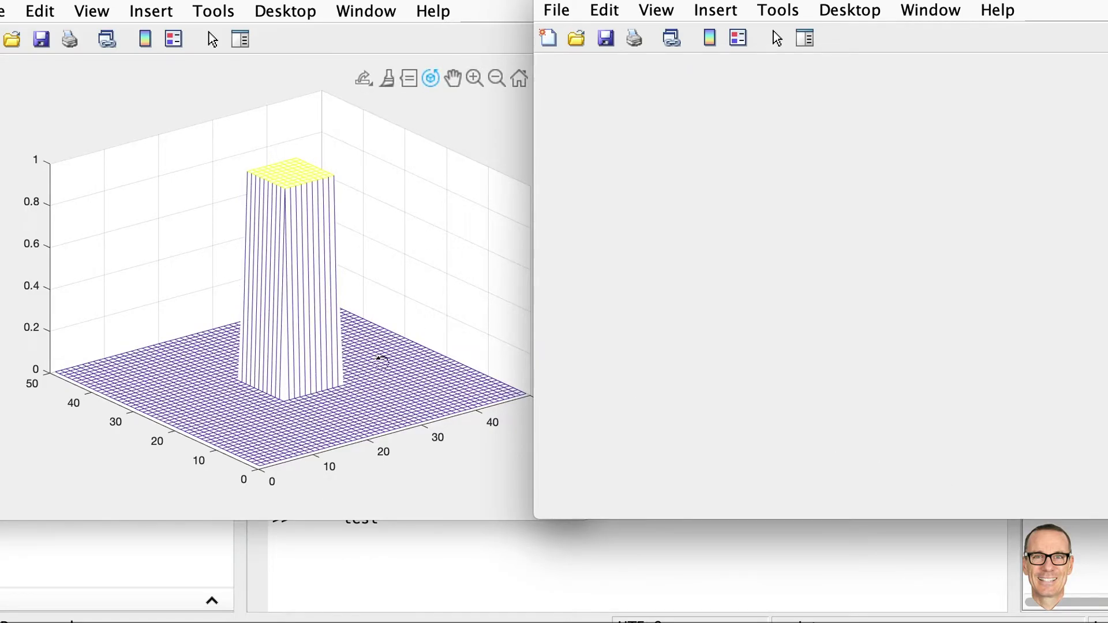
drag(403, 351, 576, 314)
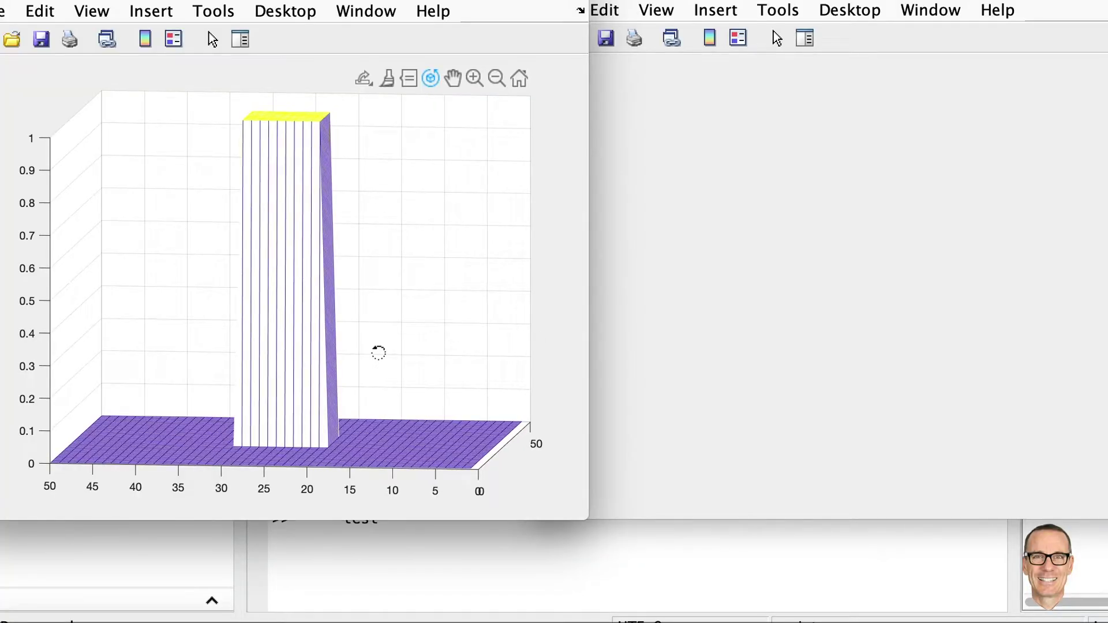
click(697, 347)
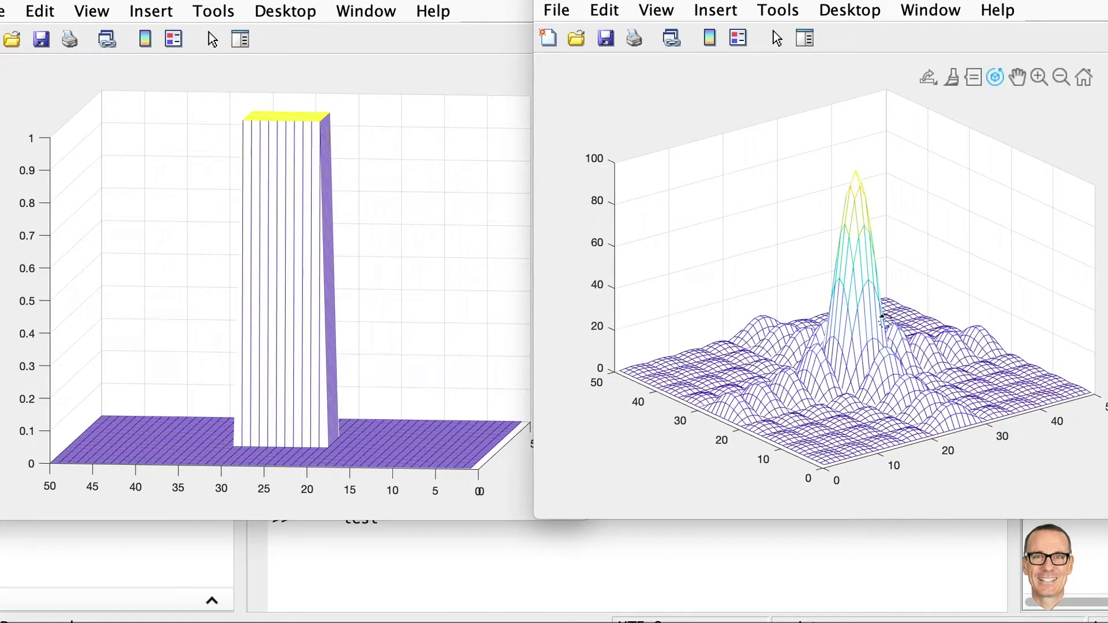
drag(984, 335, 998, 355)
View the square column from directly above and obliquely, and bring its frequency plot to the front.
drag(479, 277, 480, 398)
drag(409, 319, 429, 381)
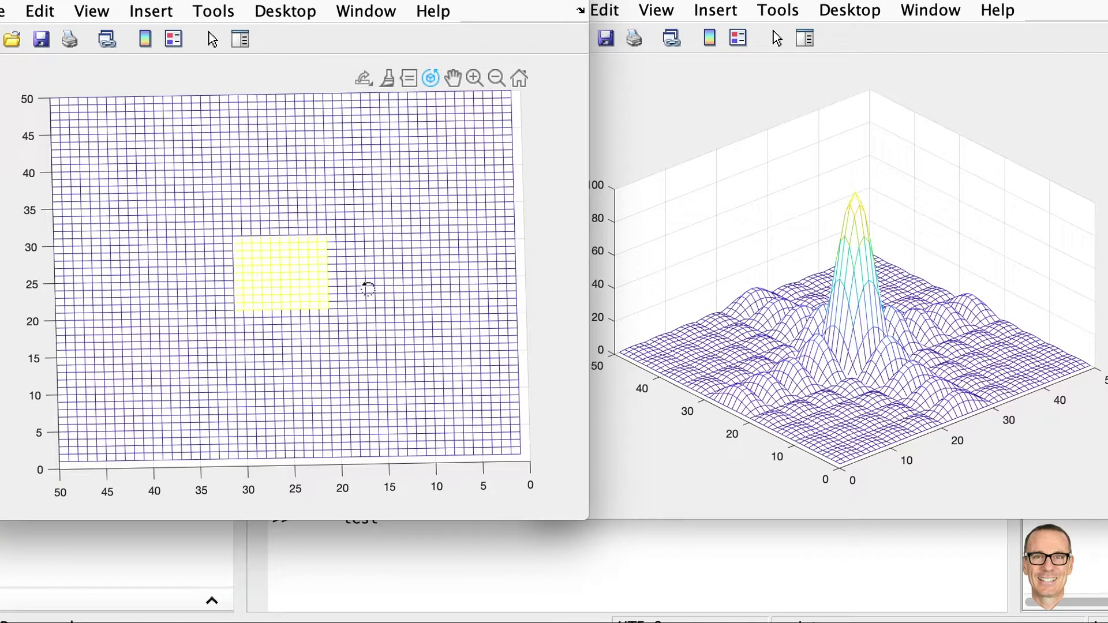
drag(450, 292, 448, 301)
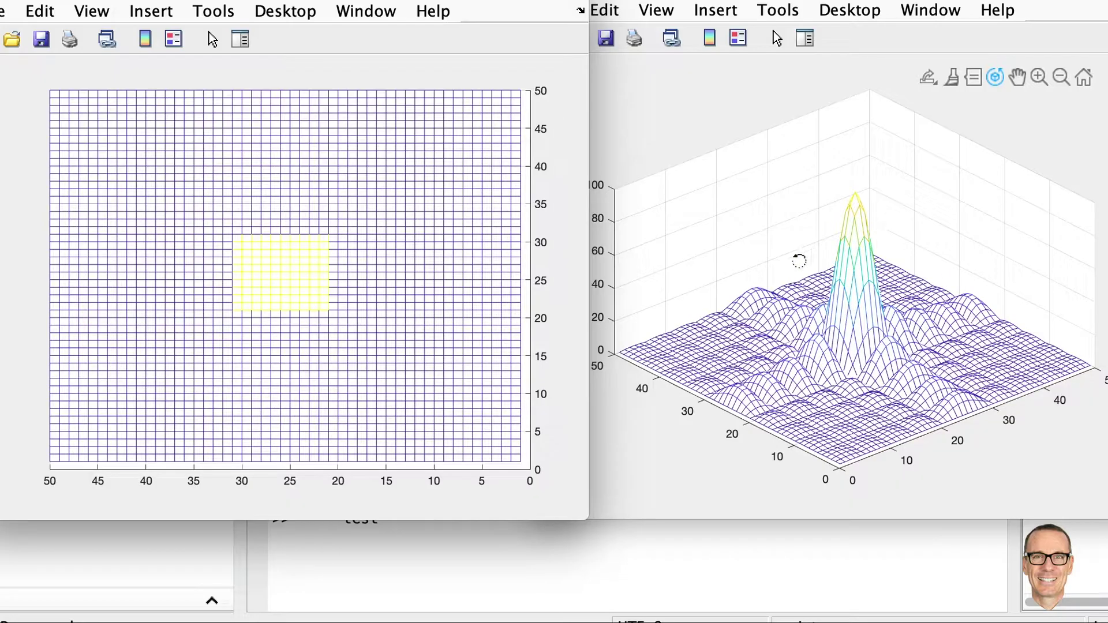
drag(493, 350, 410, 226)
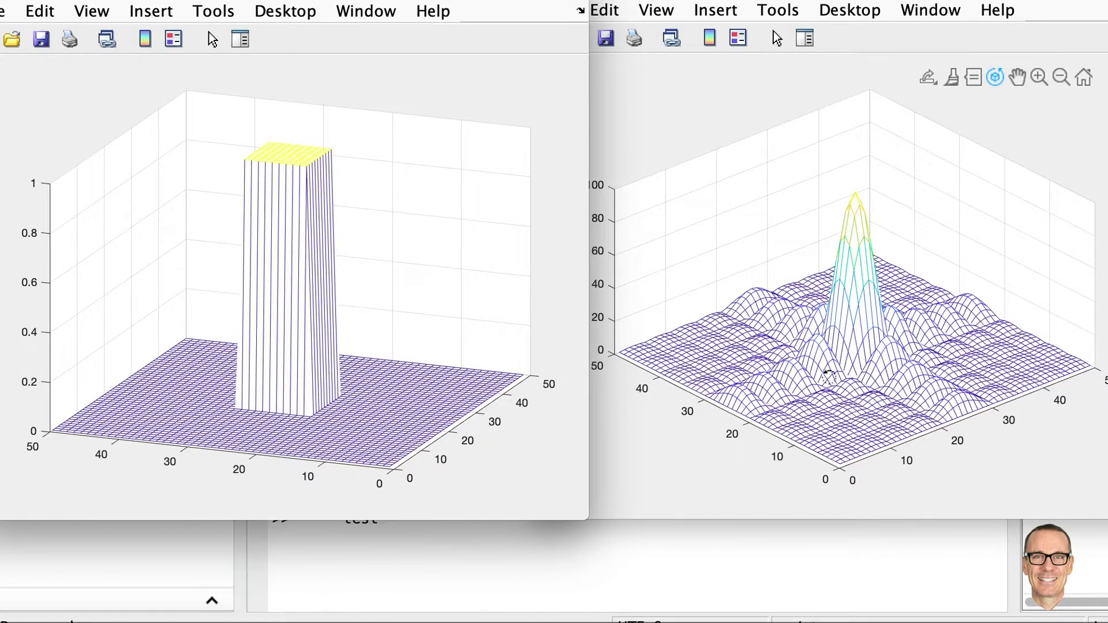
click(884, 363)
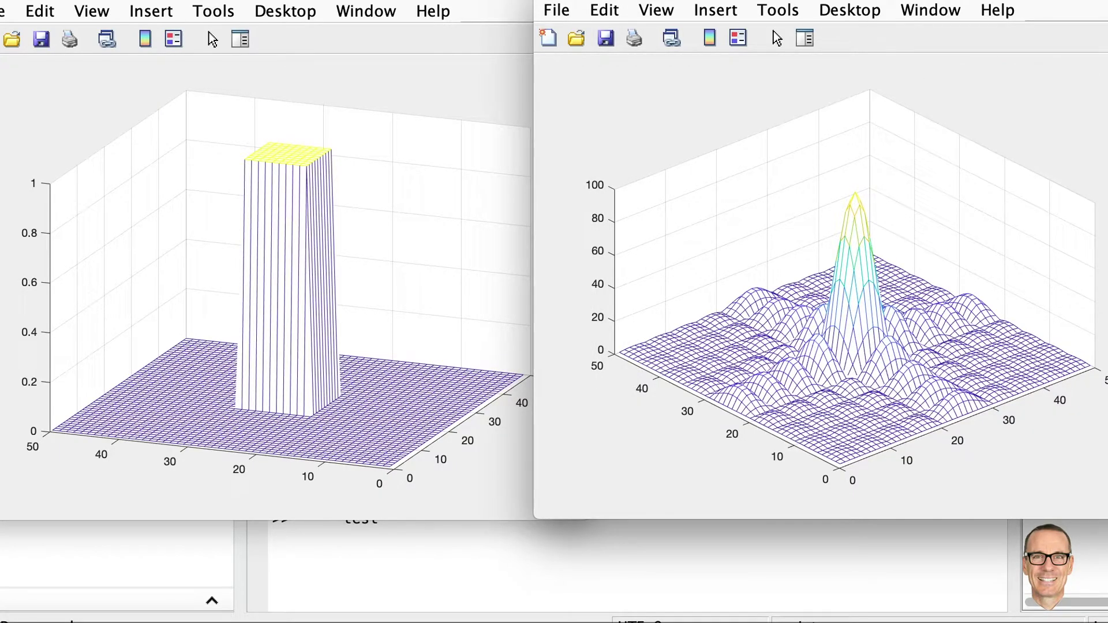
Rearrange the figure windows so that the square column, its frequency plot and Figure 3 can be seen together.
drag(858, 382, 447, 180)
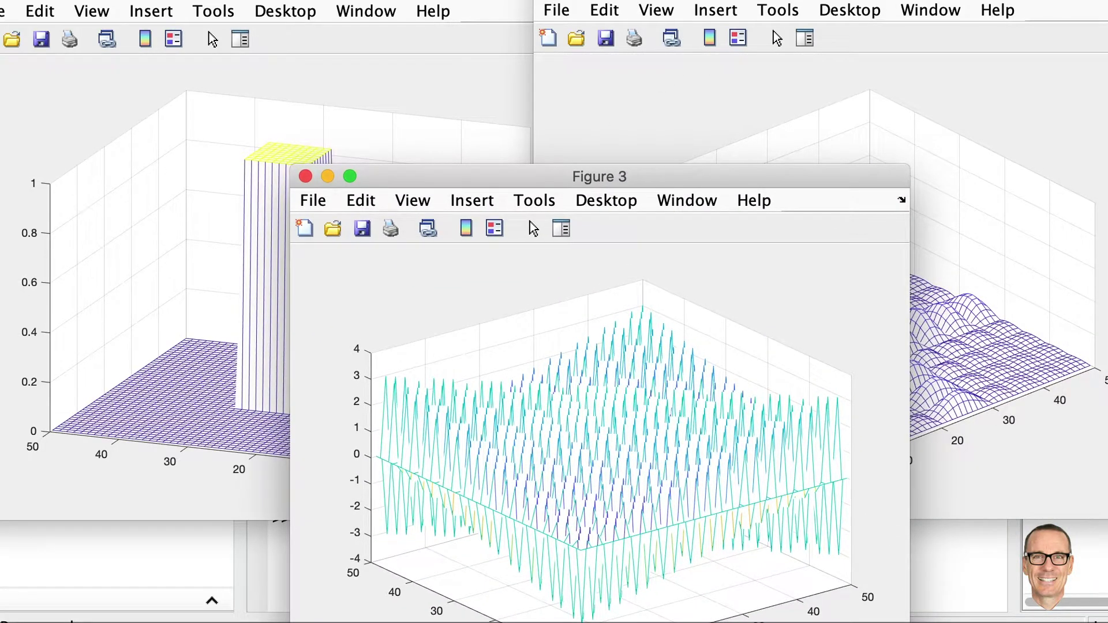
click(940, 2)
drag(933, 2, 977, 0)
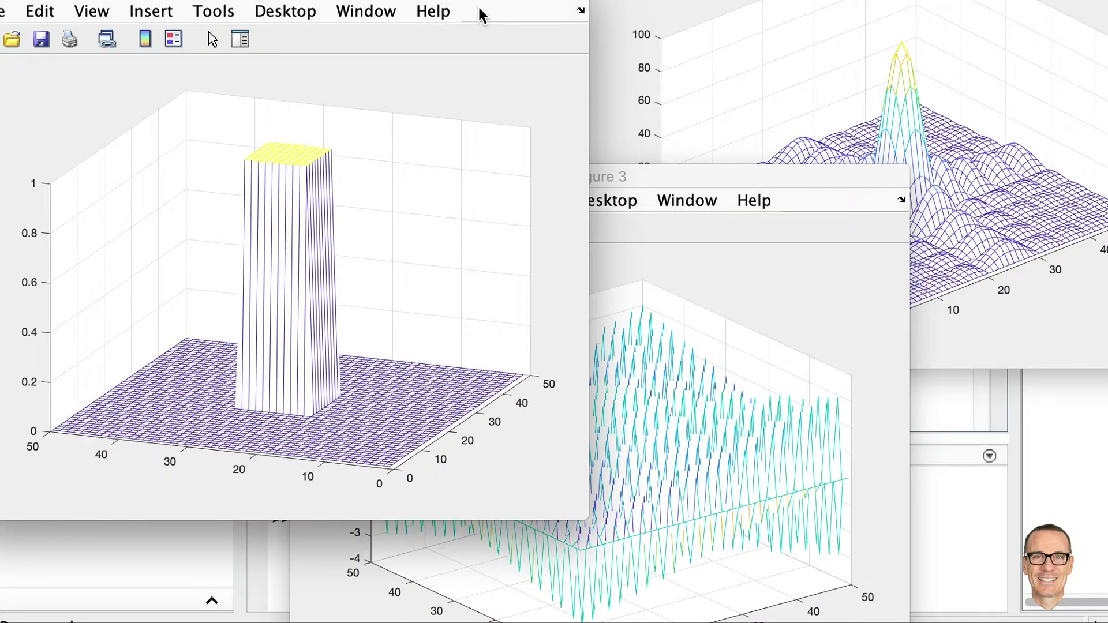
drag(500, 0, 491, 0)
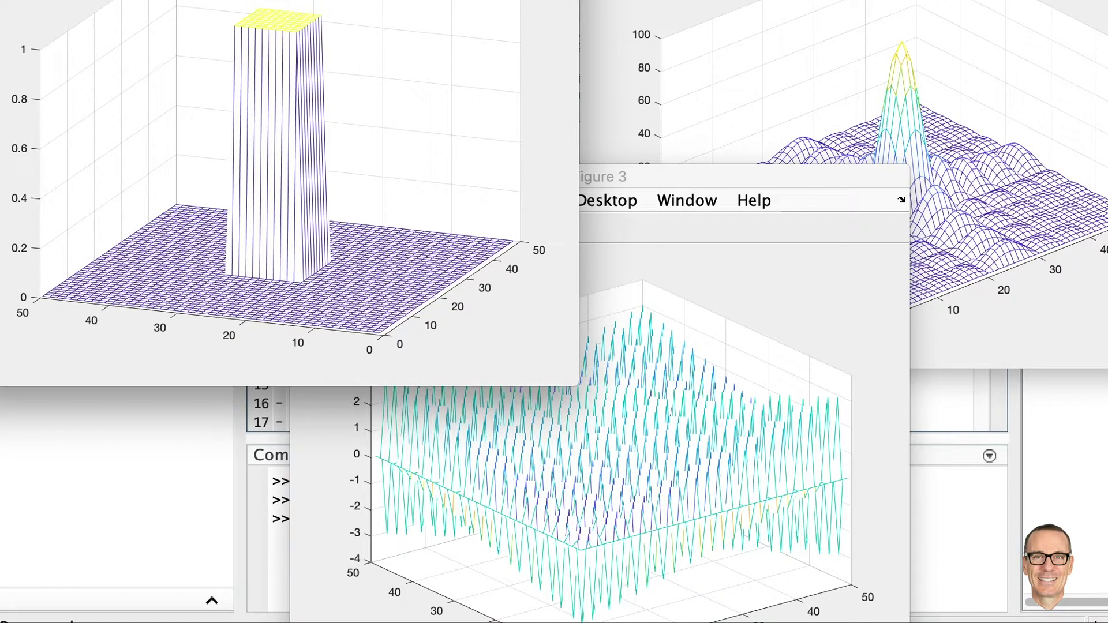
click(760, 179)
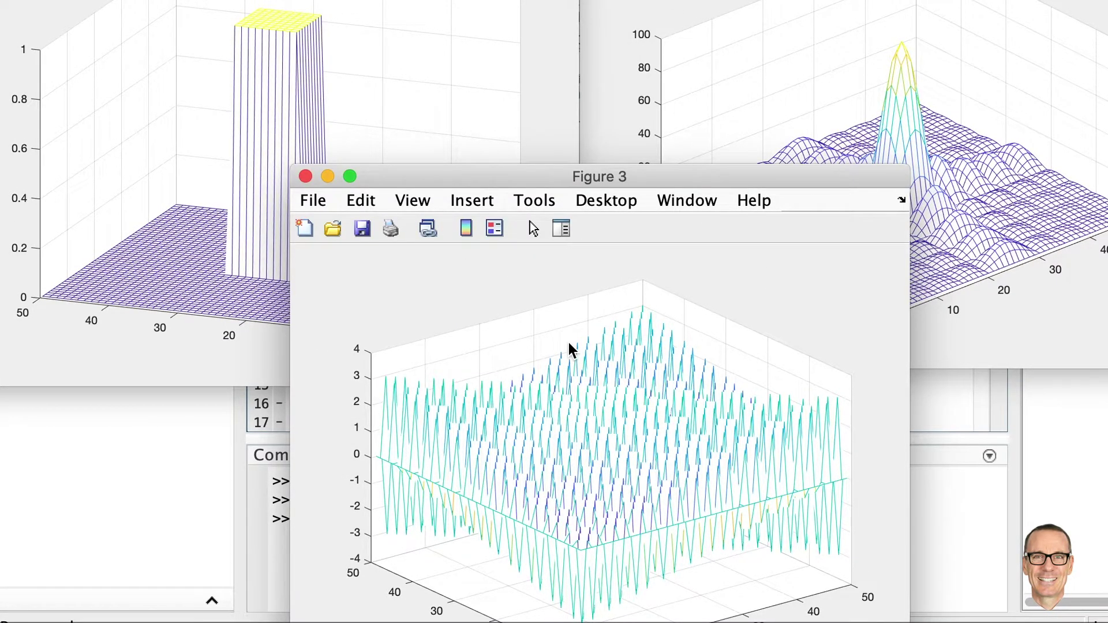
Enable 3D rotation in Figure 3 and tilt its spiky mesh to see more of it from above.
mouse_move(571, 344)
click(750, 267)
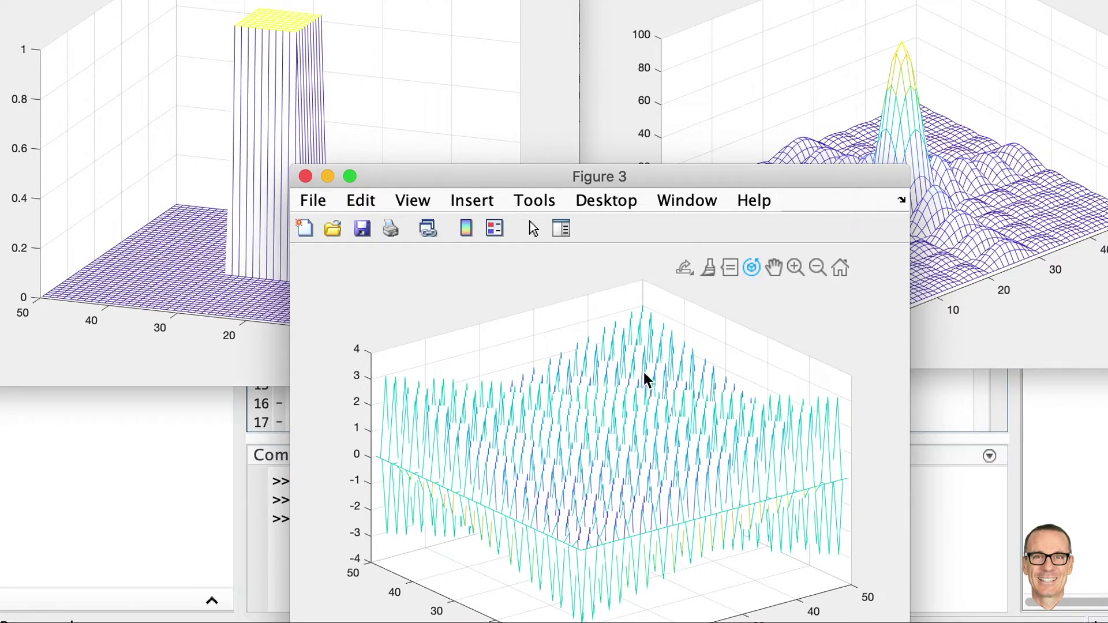
drag(586, 413, 561, 450)
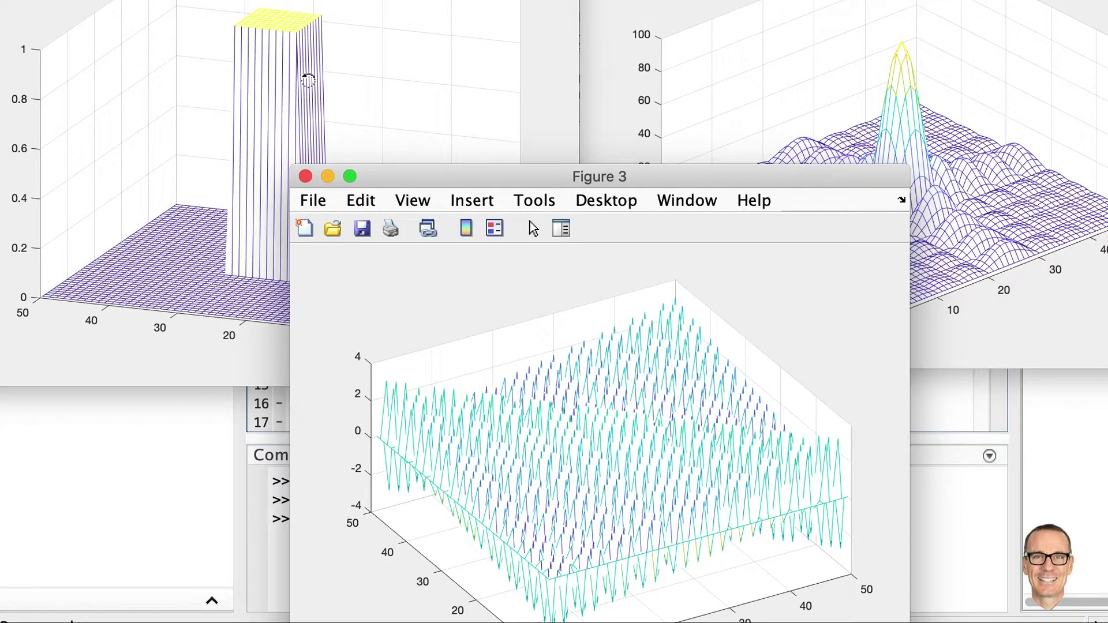
Turn the centred square column to a corner-on oblique view and bring Figure 3 back to the front.
click(266, 144)
mouse_move(267, 154)
mouse_down()
mouse_move(192, 163)
mouse_move(252, 162)
mouse_up()
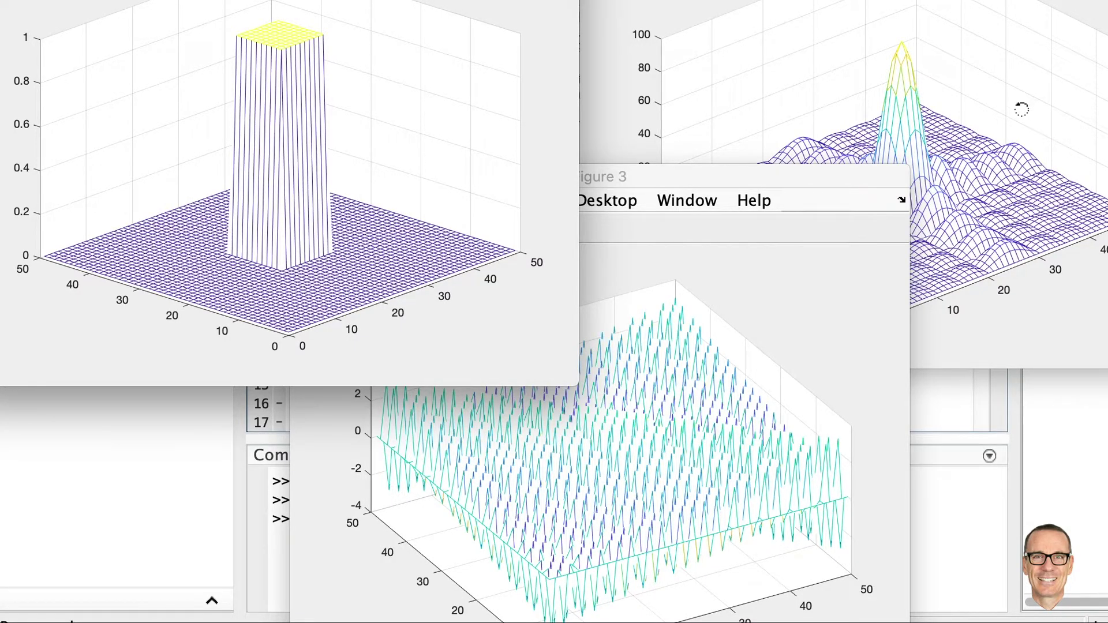
mouse_move(699, 455)
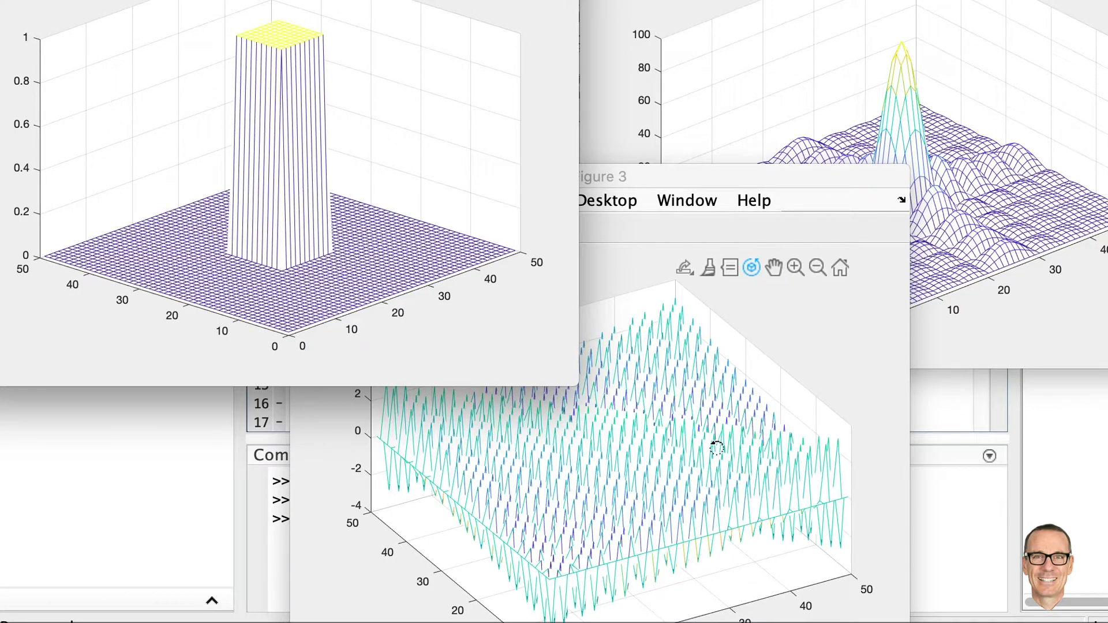
click(716, 448)
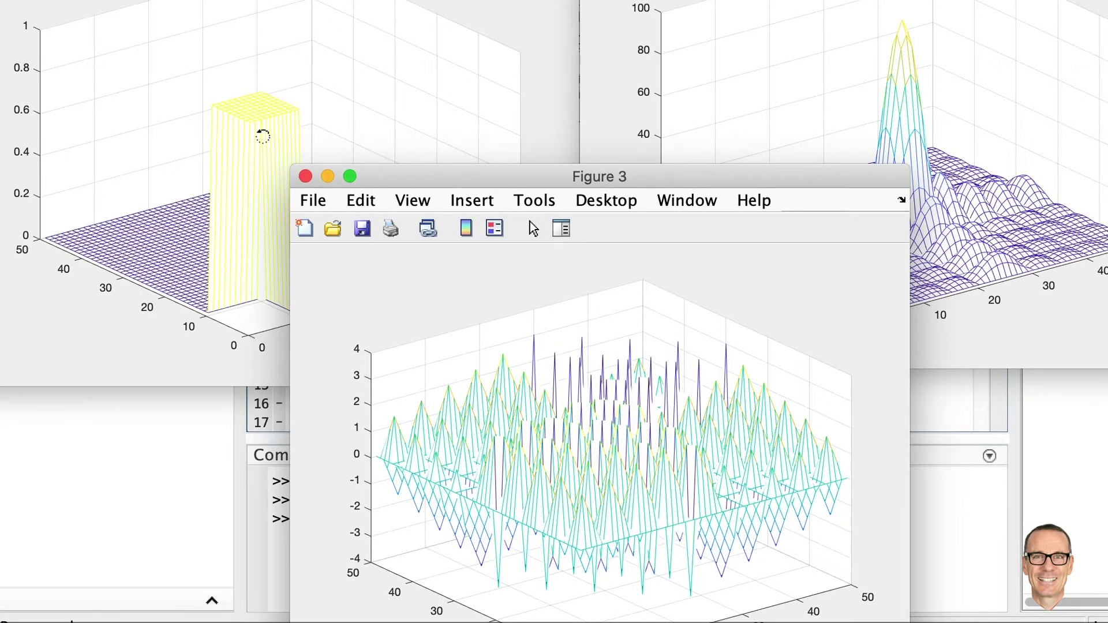
Bring the corner-placed column, its frequency plot and Figure 3 to the front in turn to compare them.
click(239, 238)
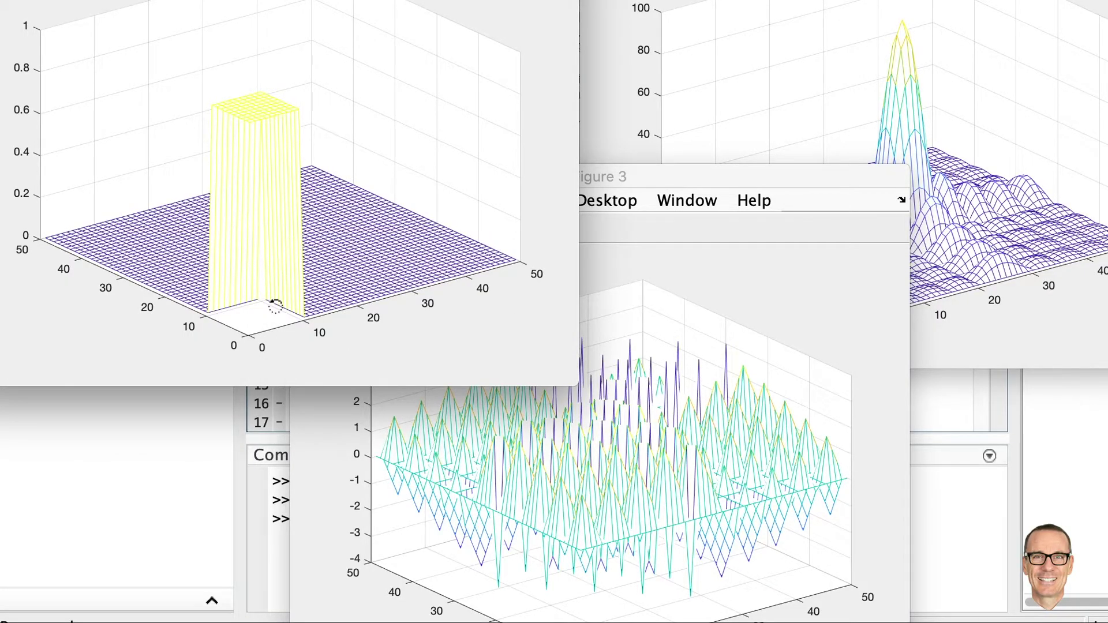
click(1054, 160)
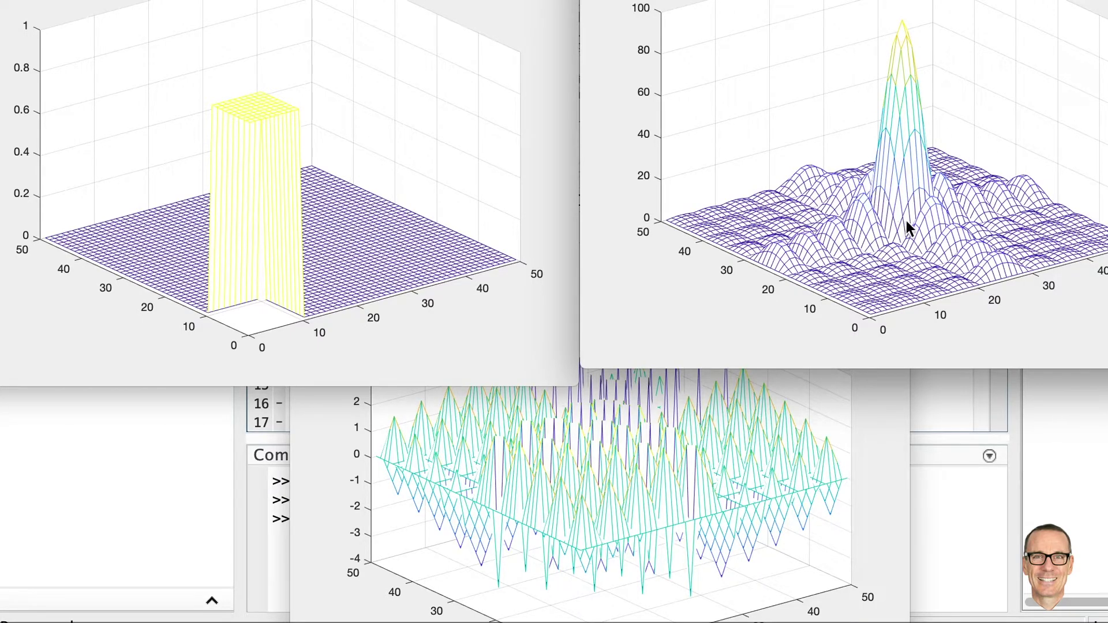
click(837, 408)
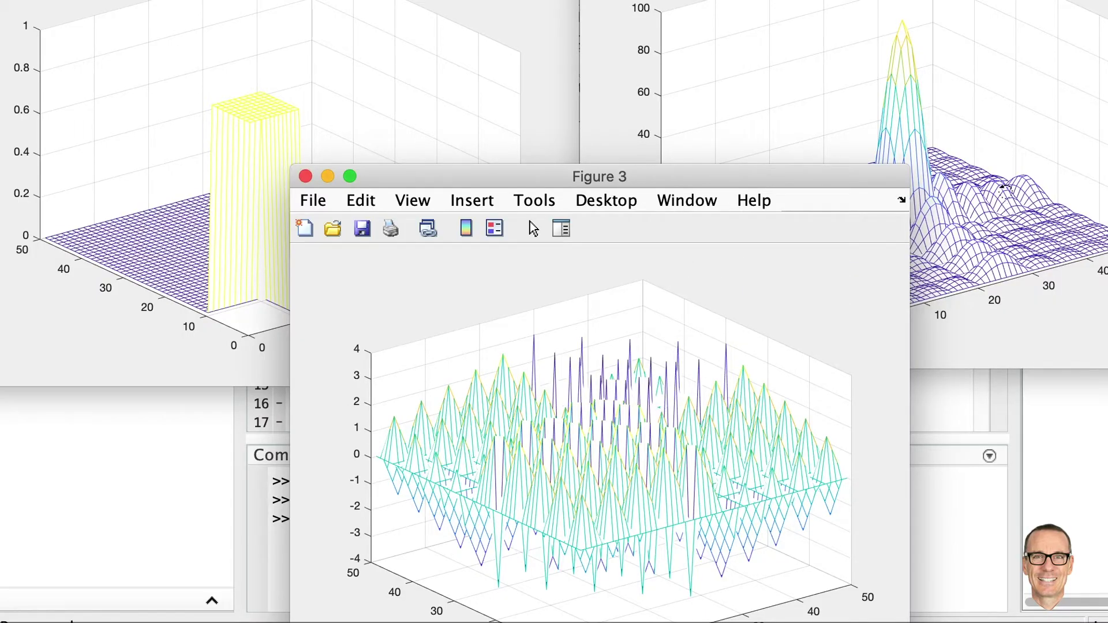
click(1001, 356)
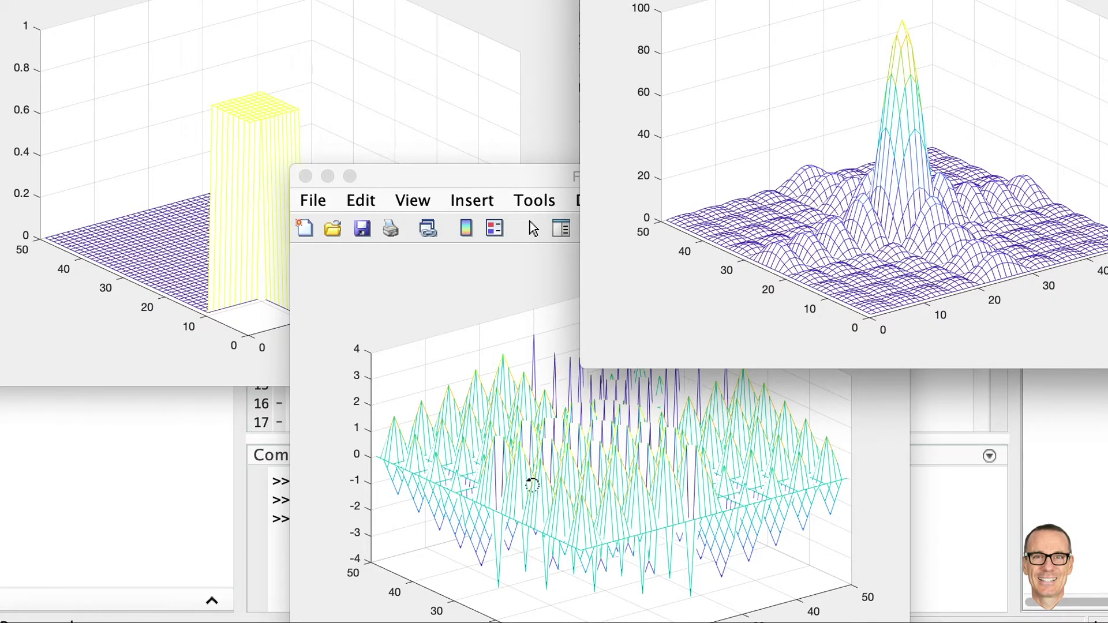
Rotate the corner-placed column to a straight top-down view and lower its figure window to show the whole grid.
click(120, 315)
click(372, 201)
drag(372, 202, 261, 287)
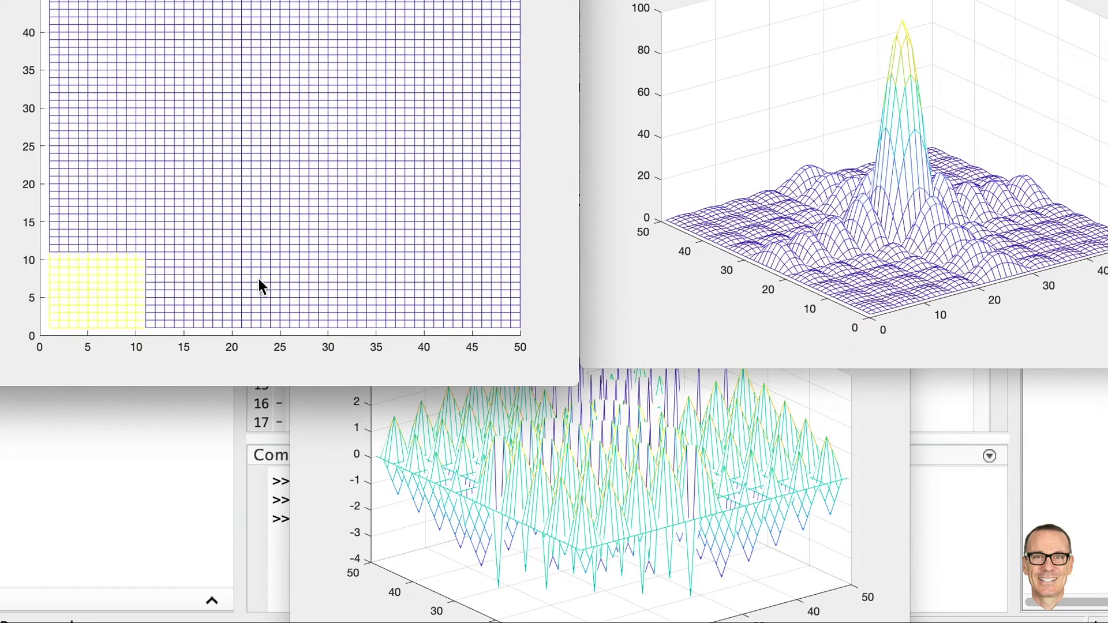
drag(354, 3, 354, 68)
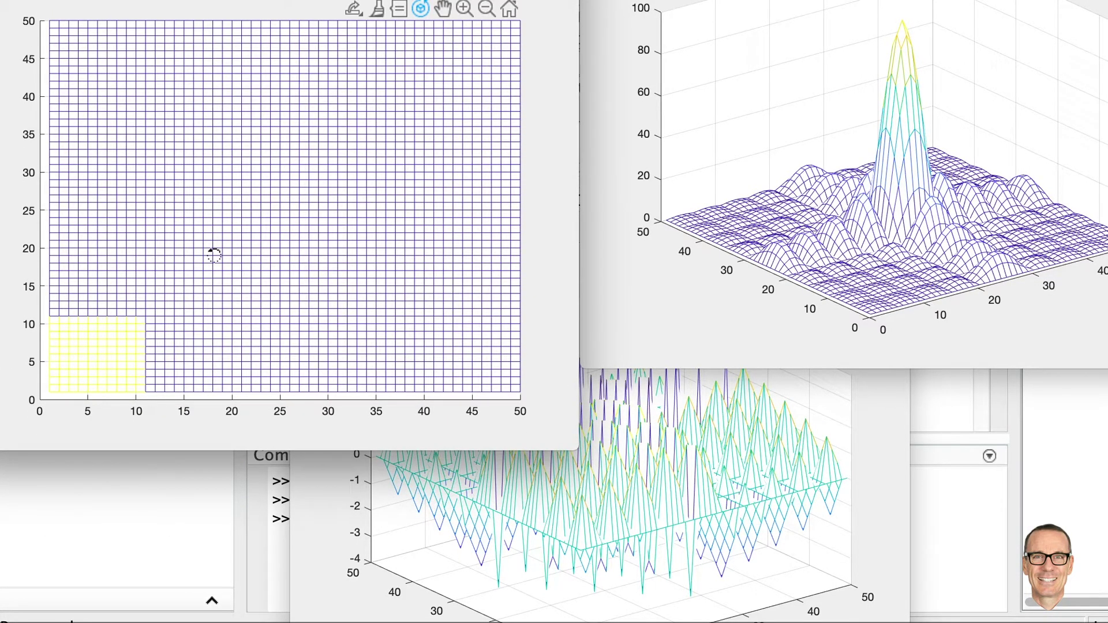